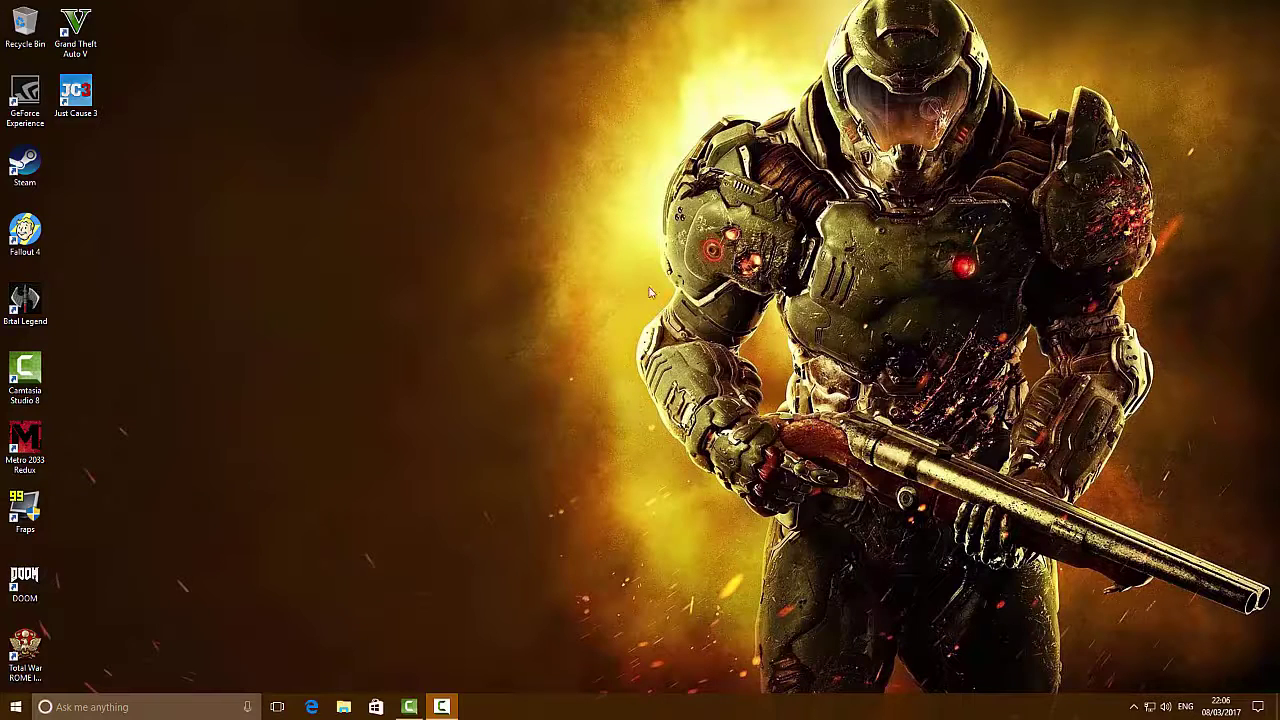
click(312, 708)
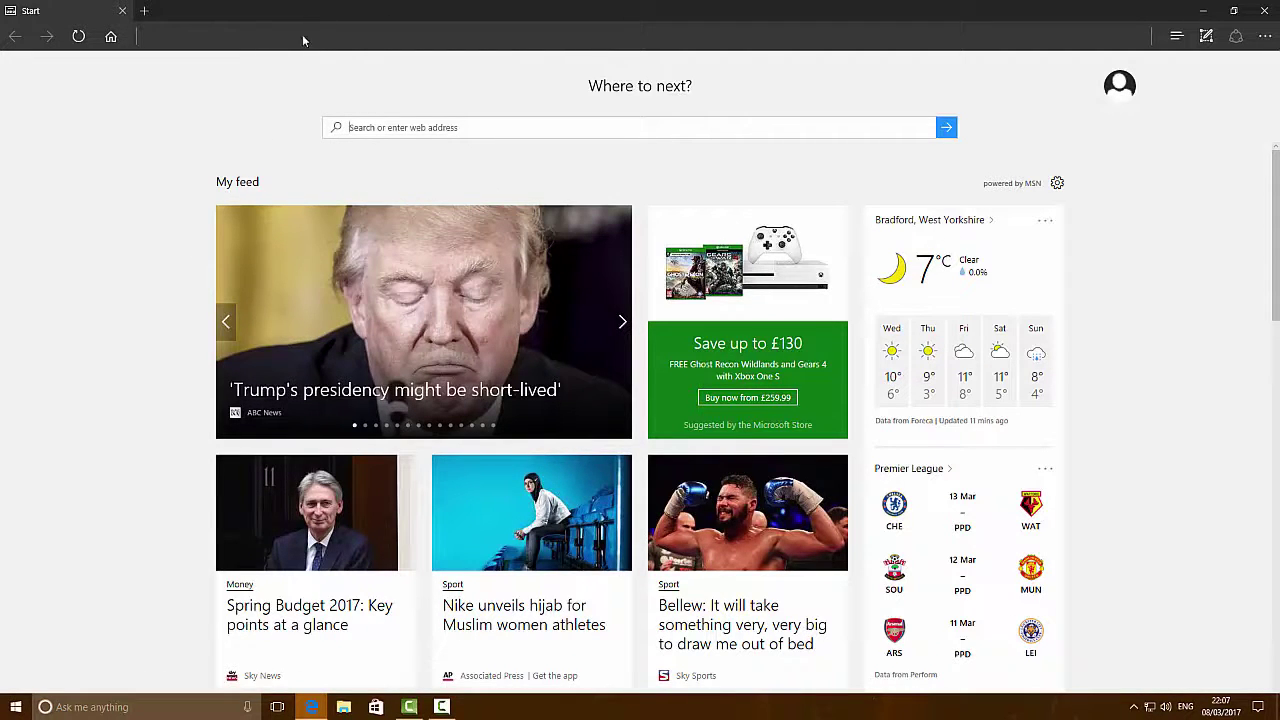
scroll(291, 36, down, 2)
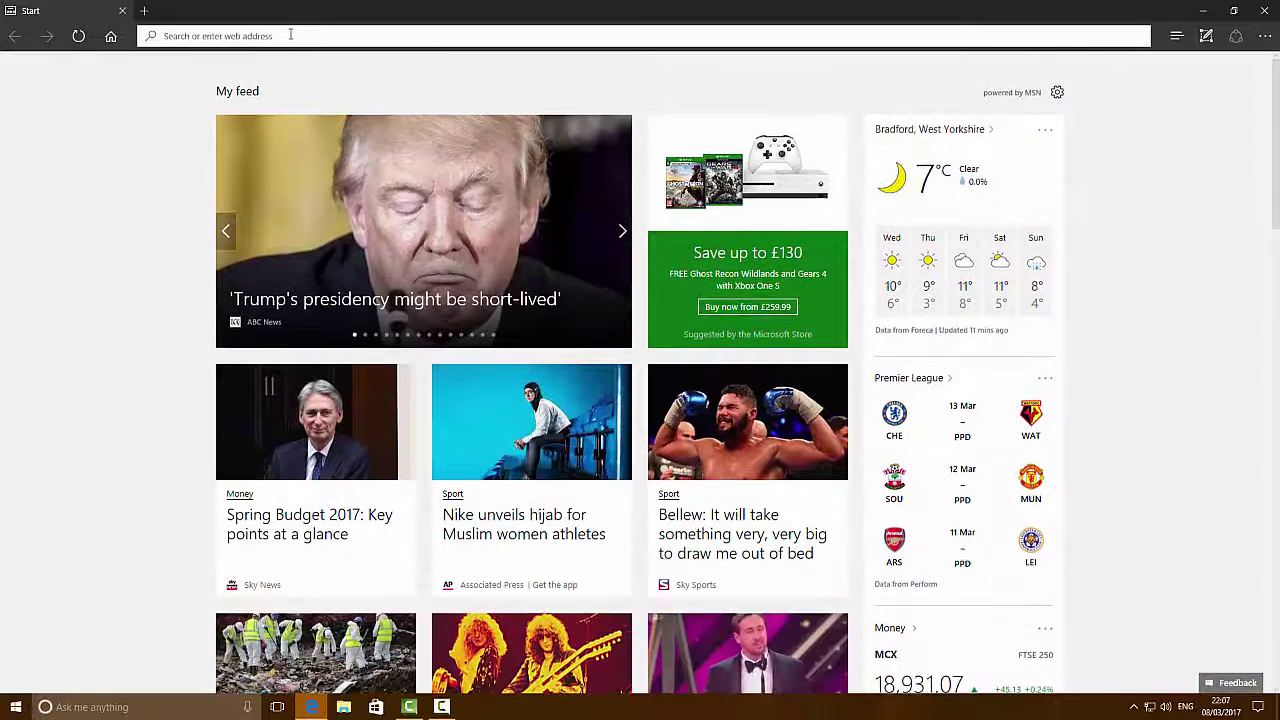
text(www.go)
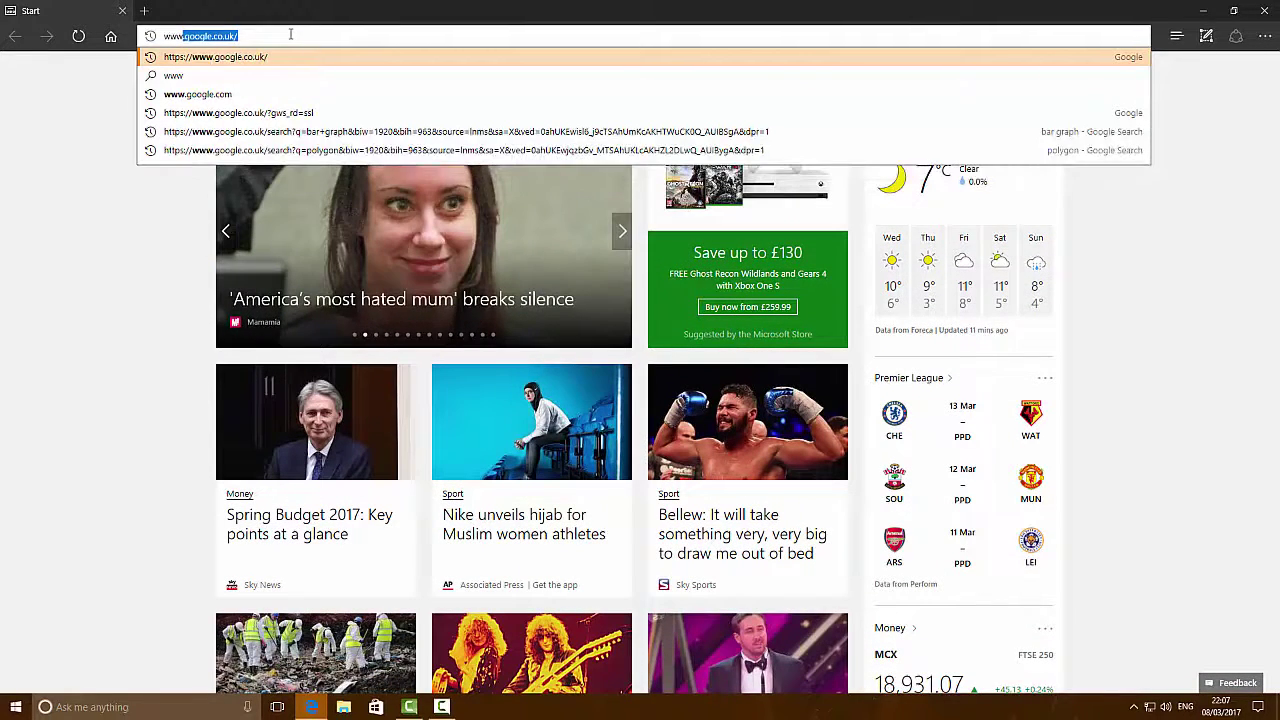
text(ogle)
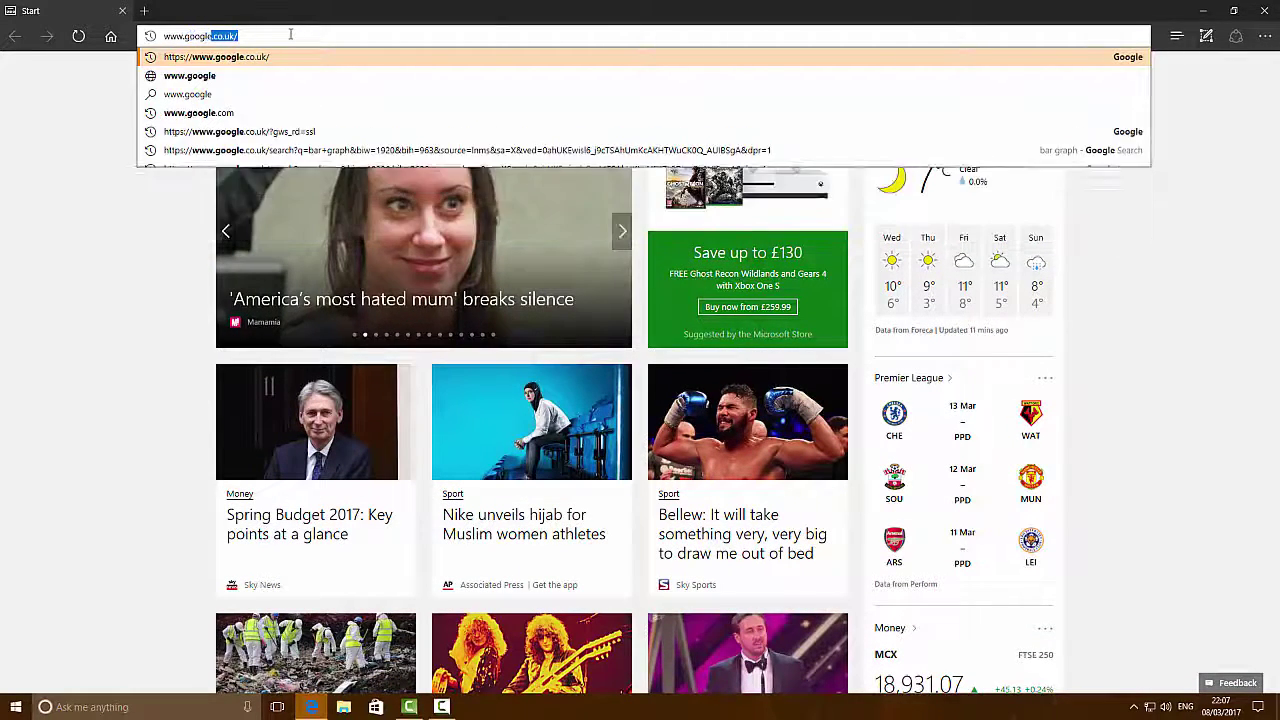
text(.com)
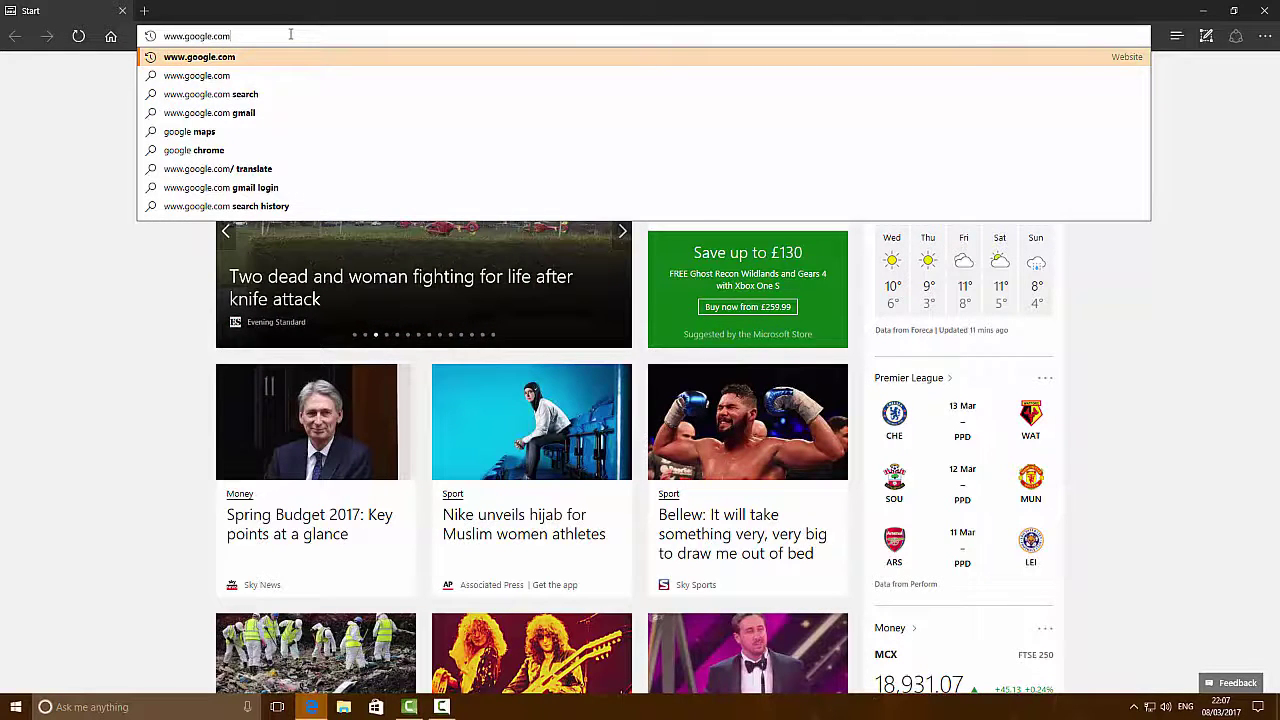
key(Return)
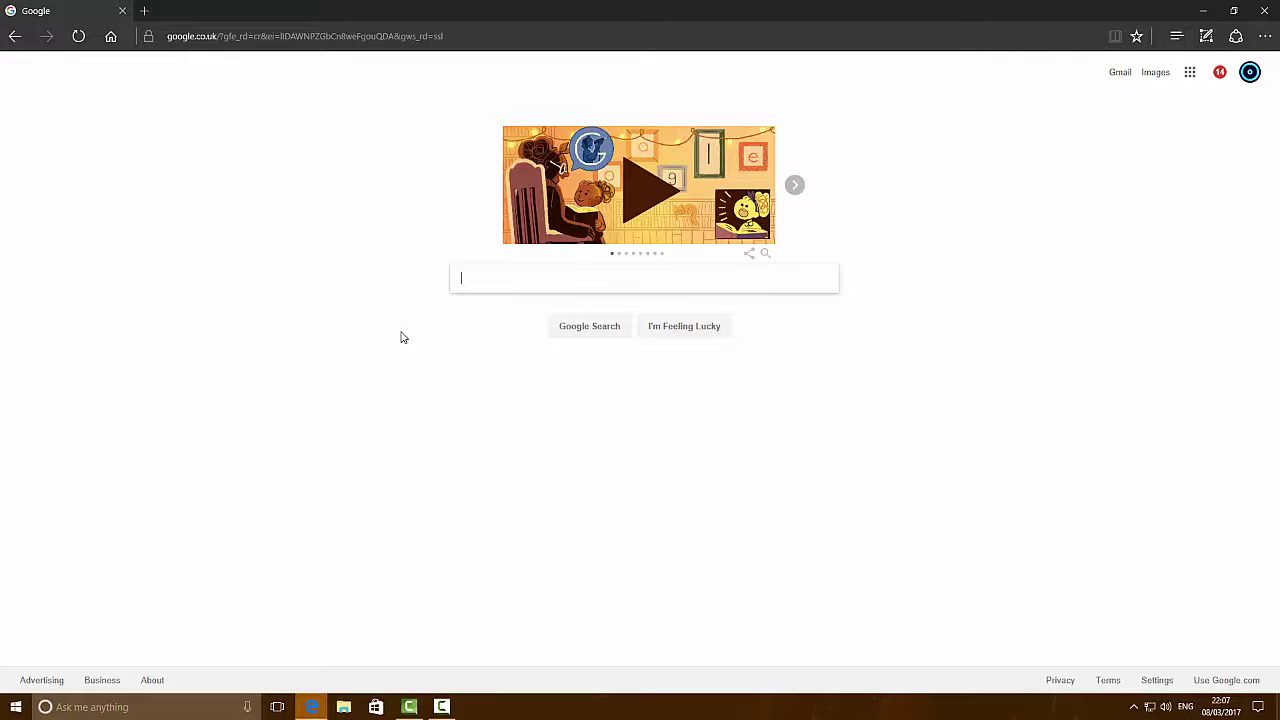
- Search Google for 'kodi', open the Downloads | Kodi result and scroll to the v17.1 release
text(kodi)
key(Return)
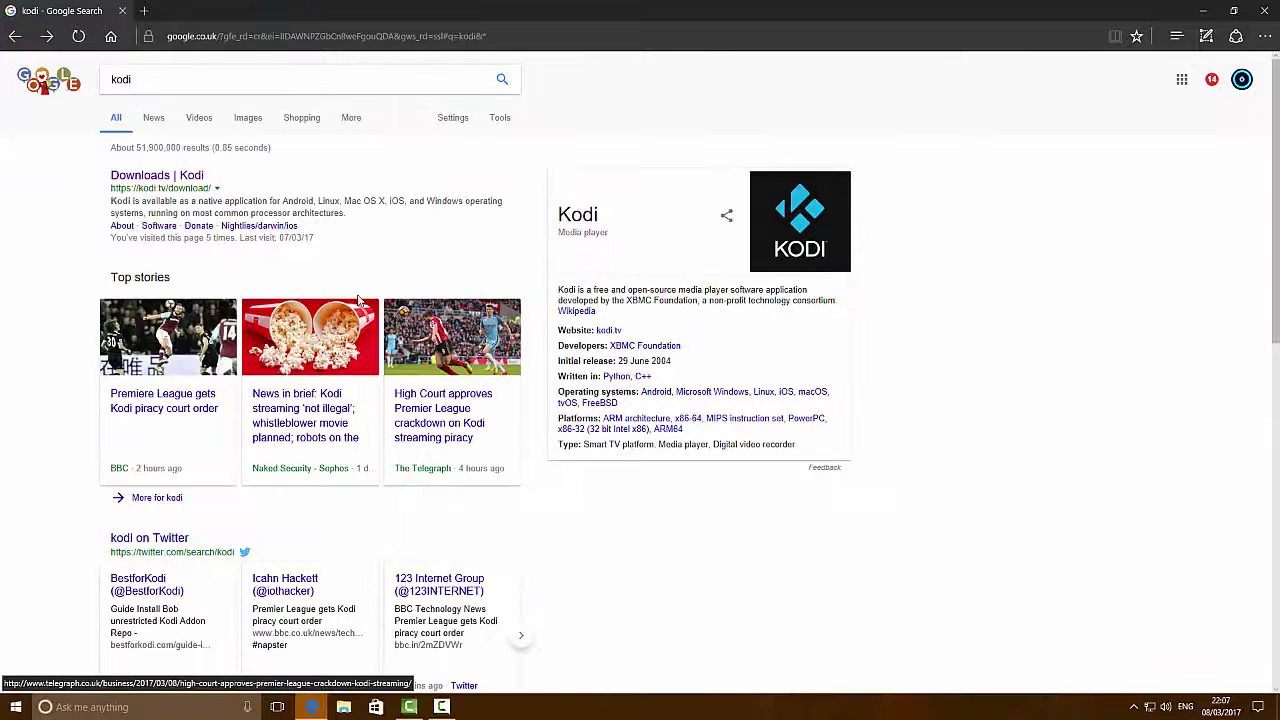
click(171, 179)
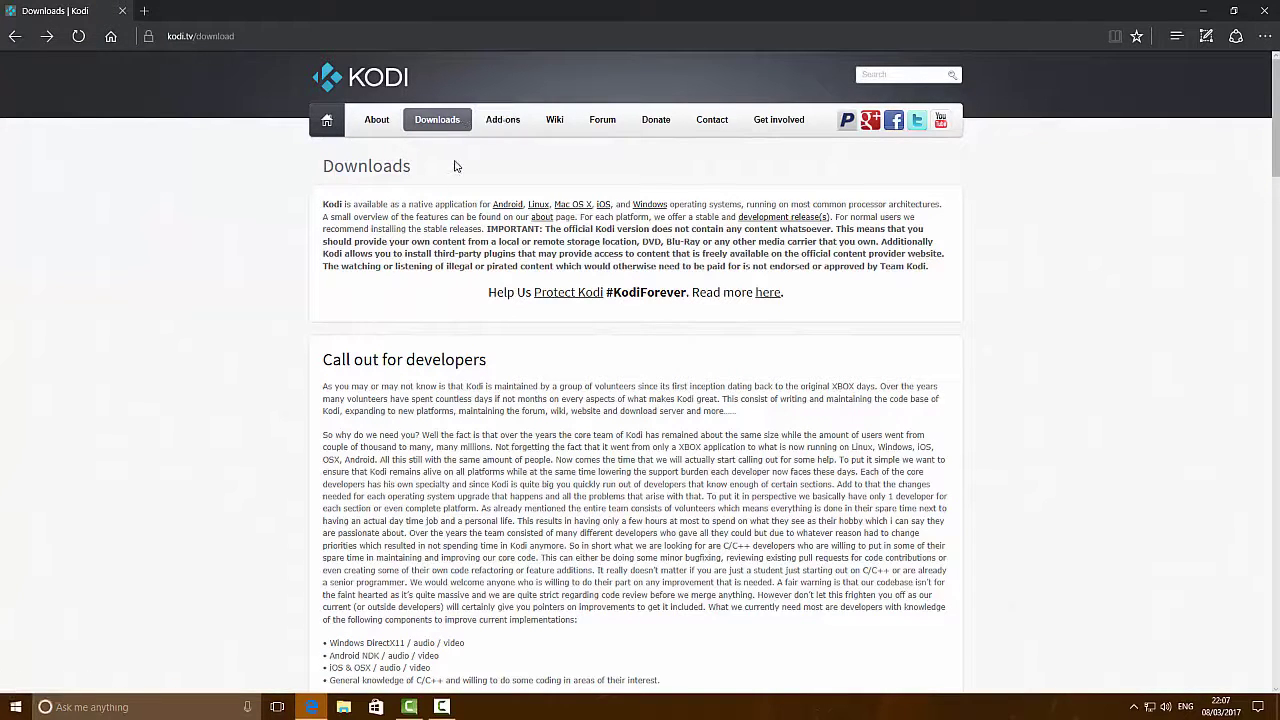
scroll(404, 385, down, 2)
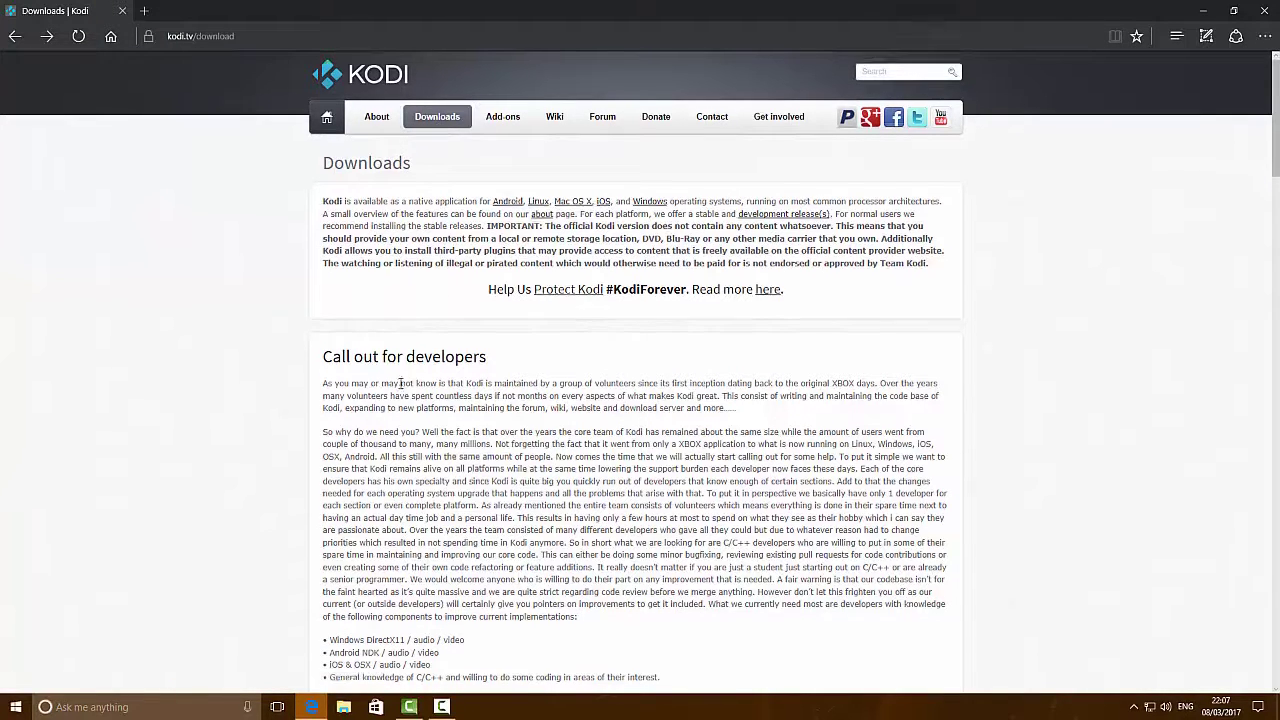
scroll(600, 425, down, 4)
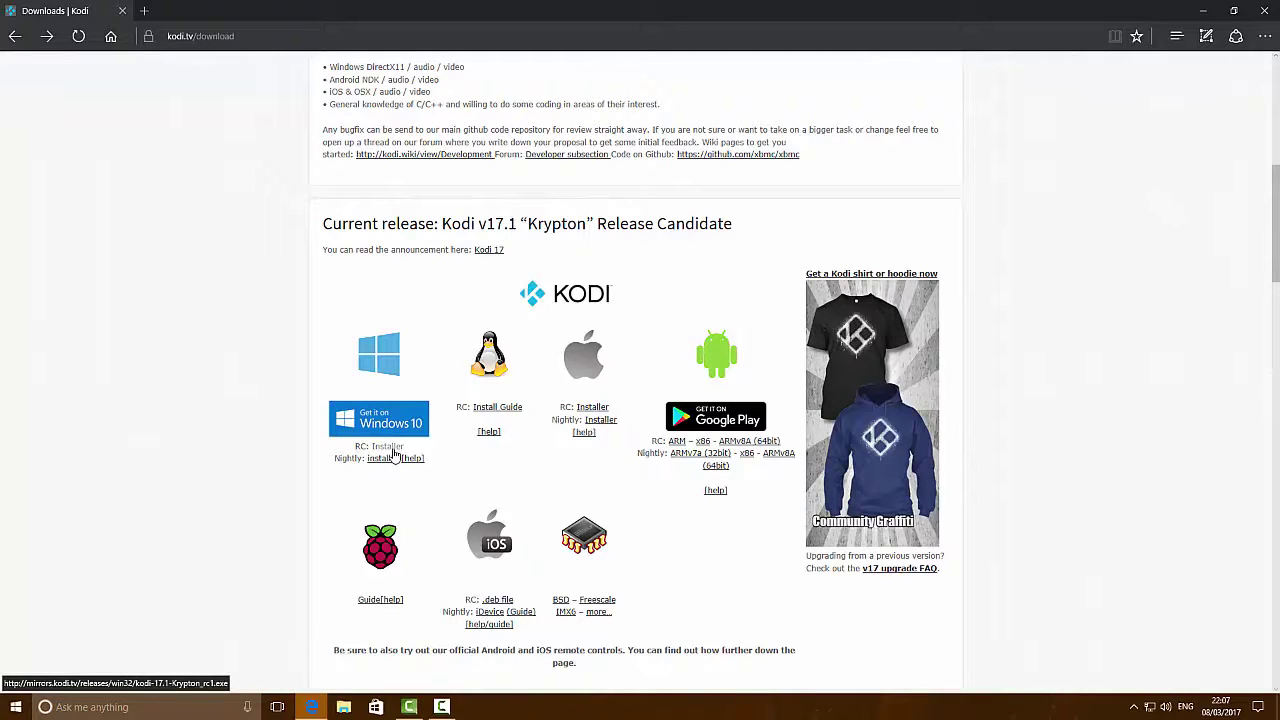
- Save the Windows RC installer kodi-17.1-Krypton_rc1.exe to the Desktop using Save as
click(392, 449)
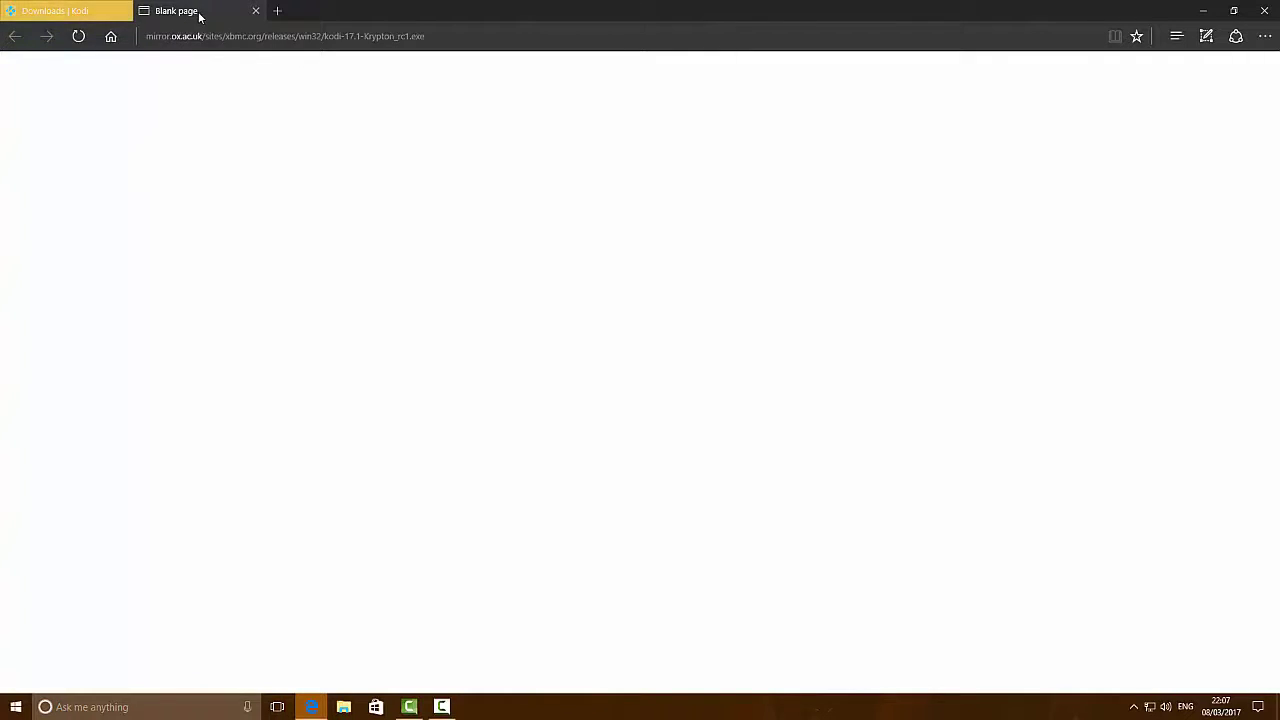
click(257, 12)
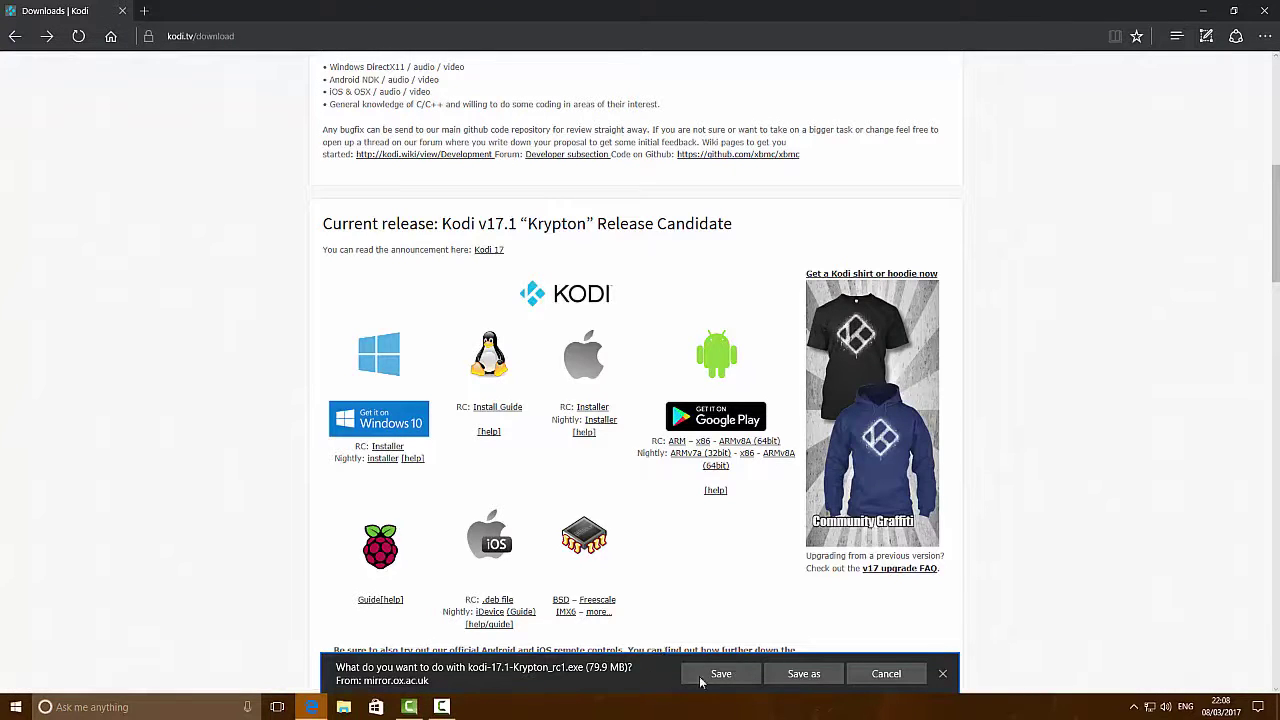
click(803, 676)
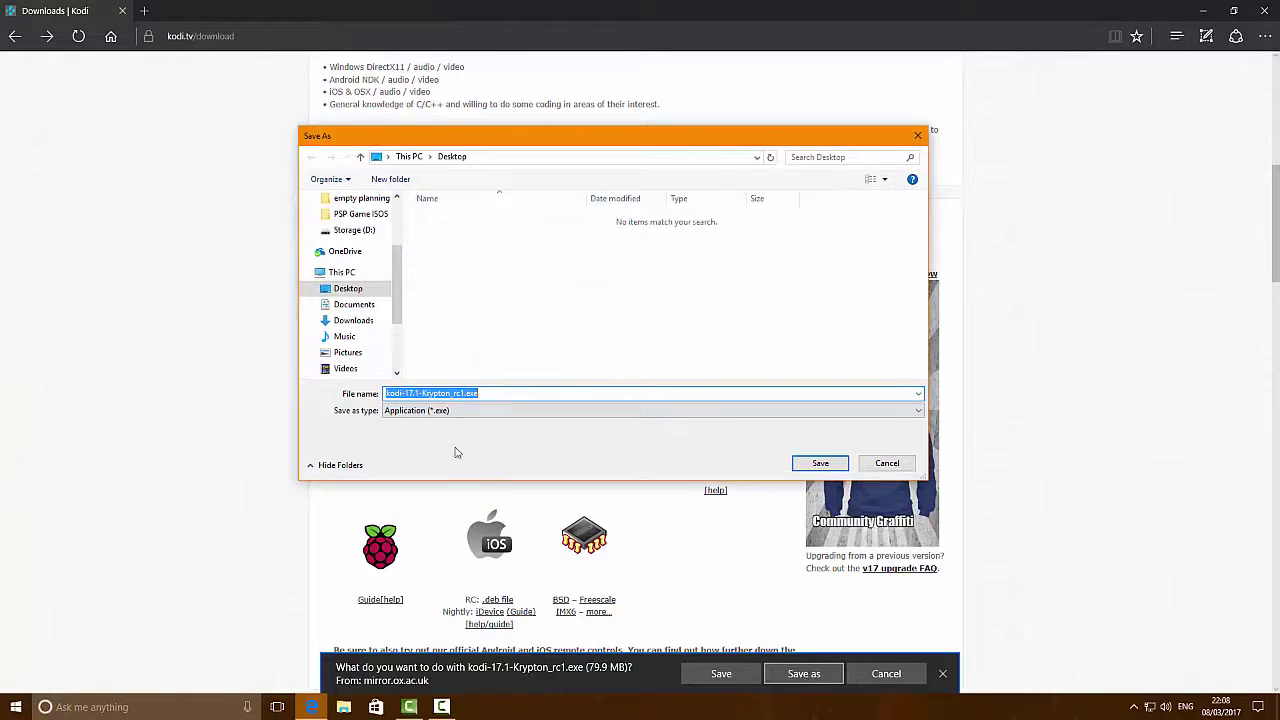
click(341, 293)
click(392, 393)
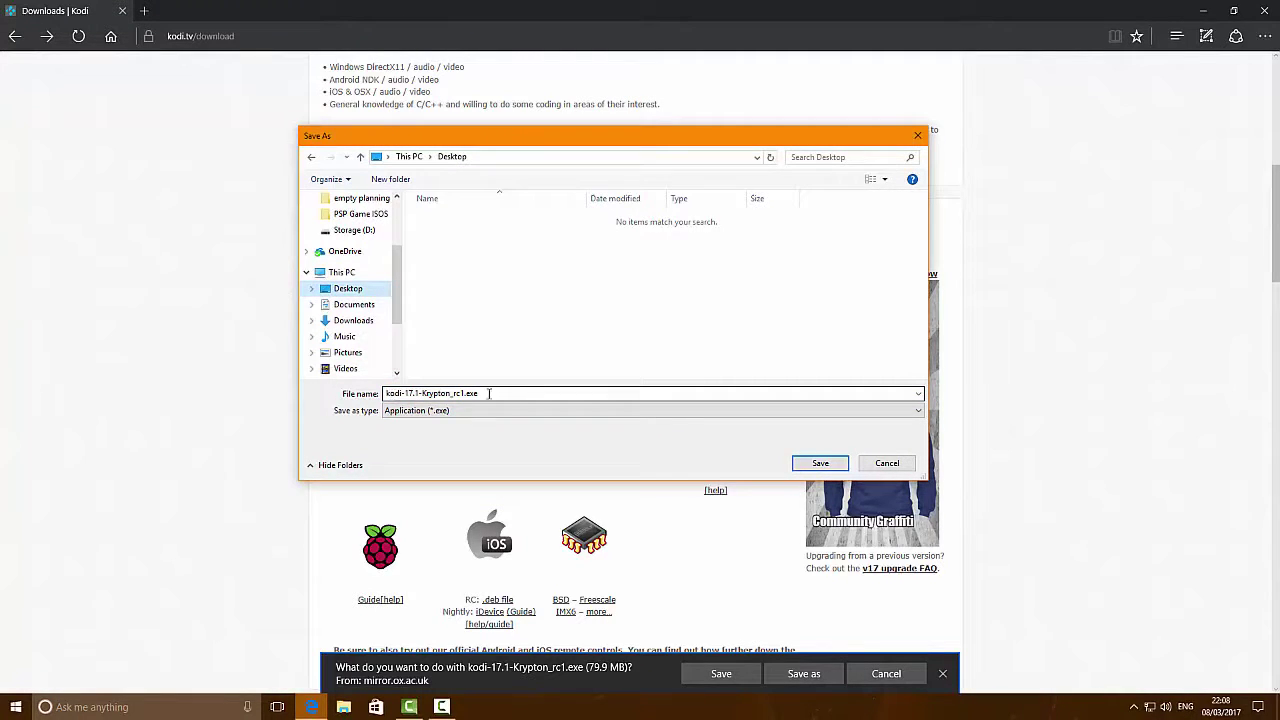
click(820, 463)
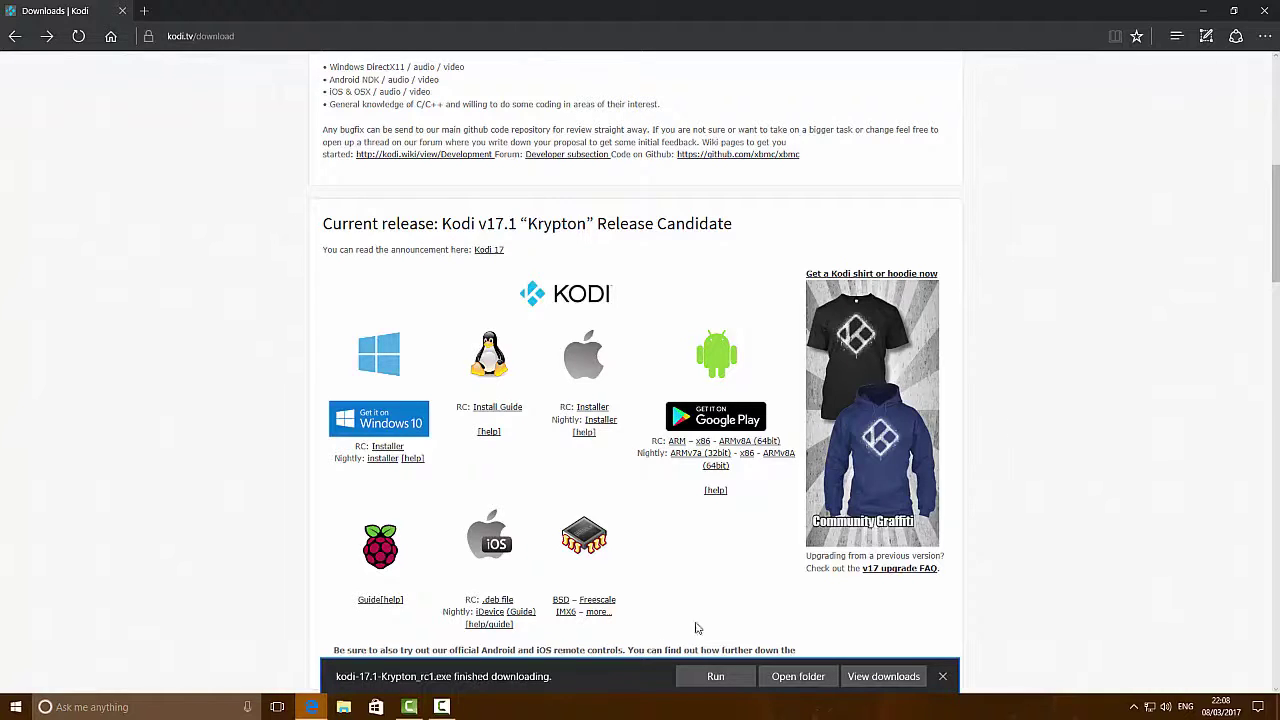
- Close Edge and run the Kodi installer as administrator, confirming the permission prompt
click(946, 679)
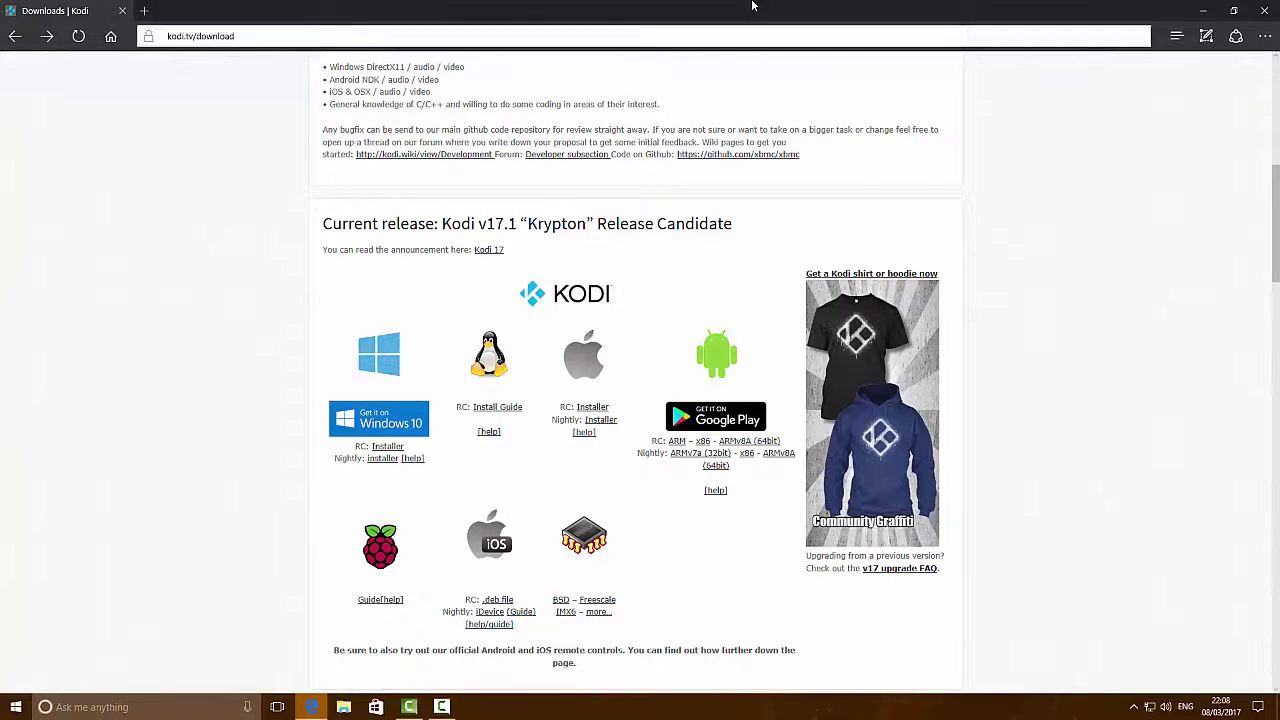
click(1264, 11)
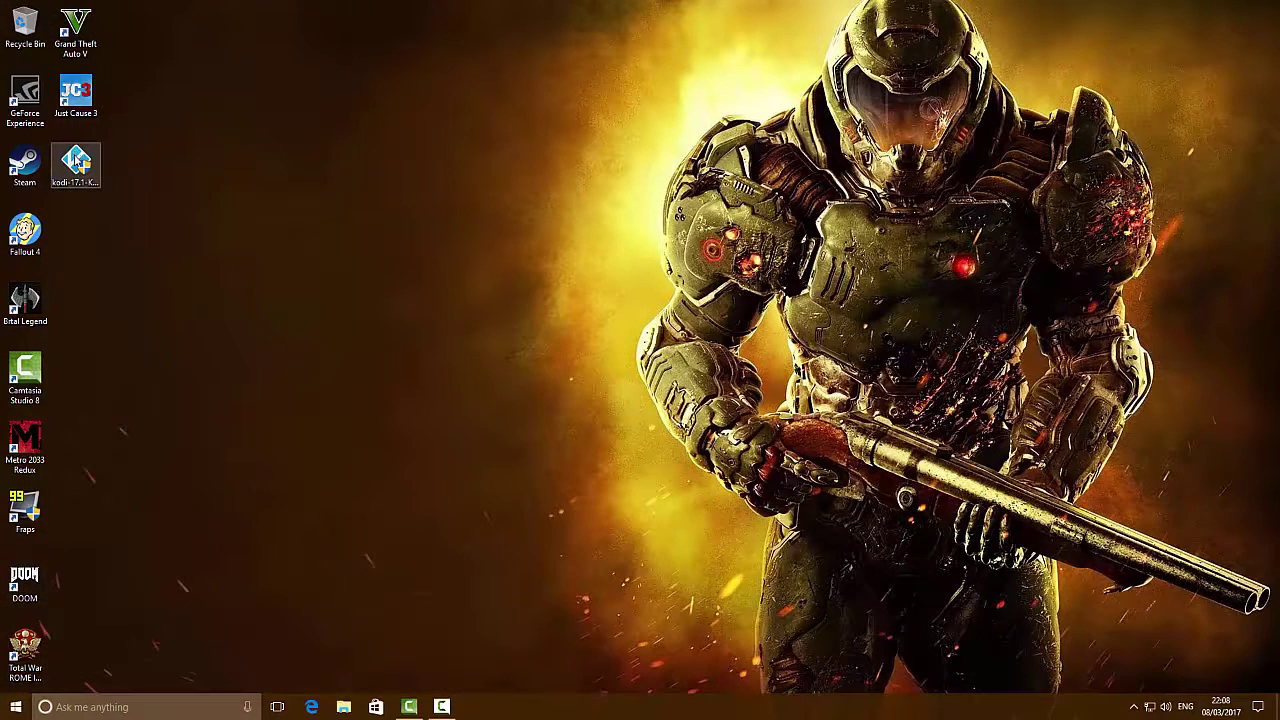
right_click(76, 160)
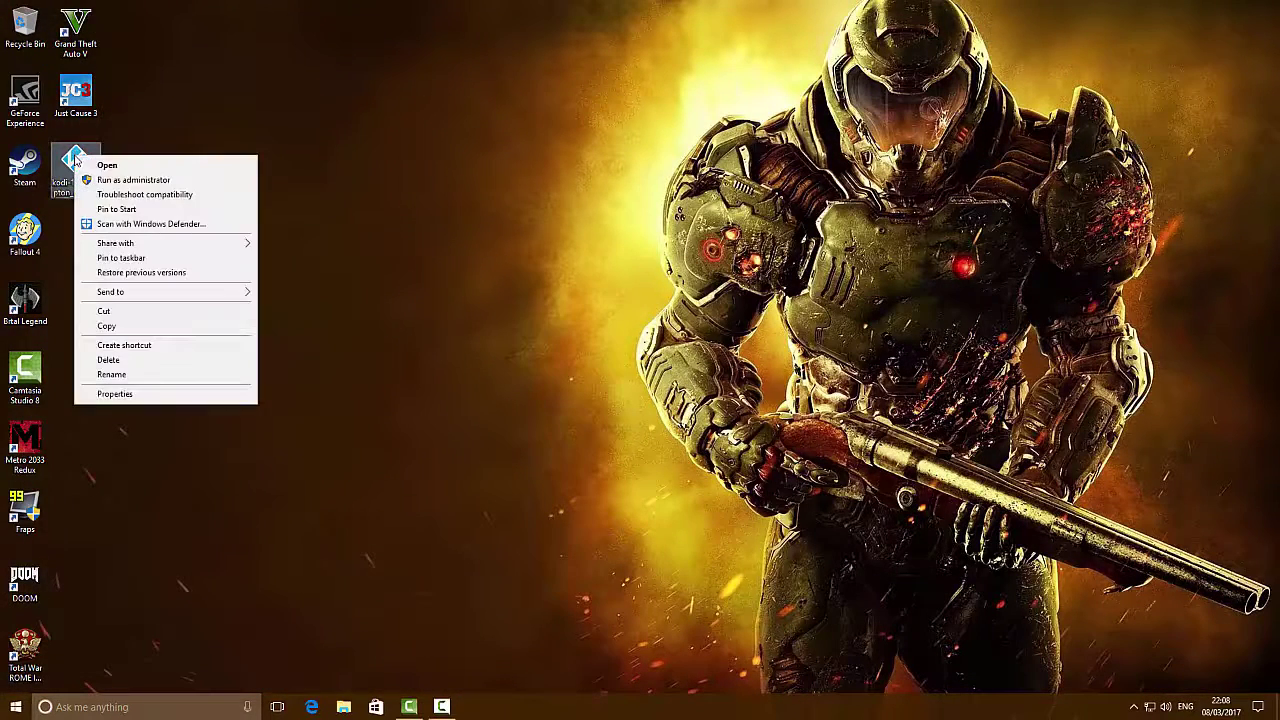
click(136, 181)
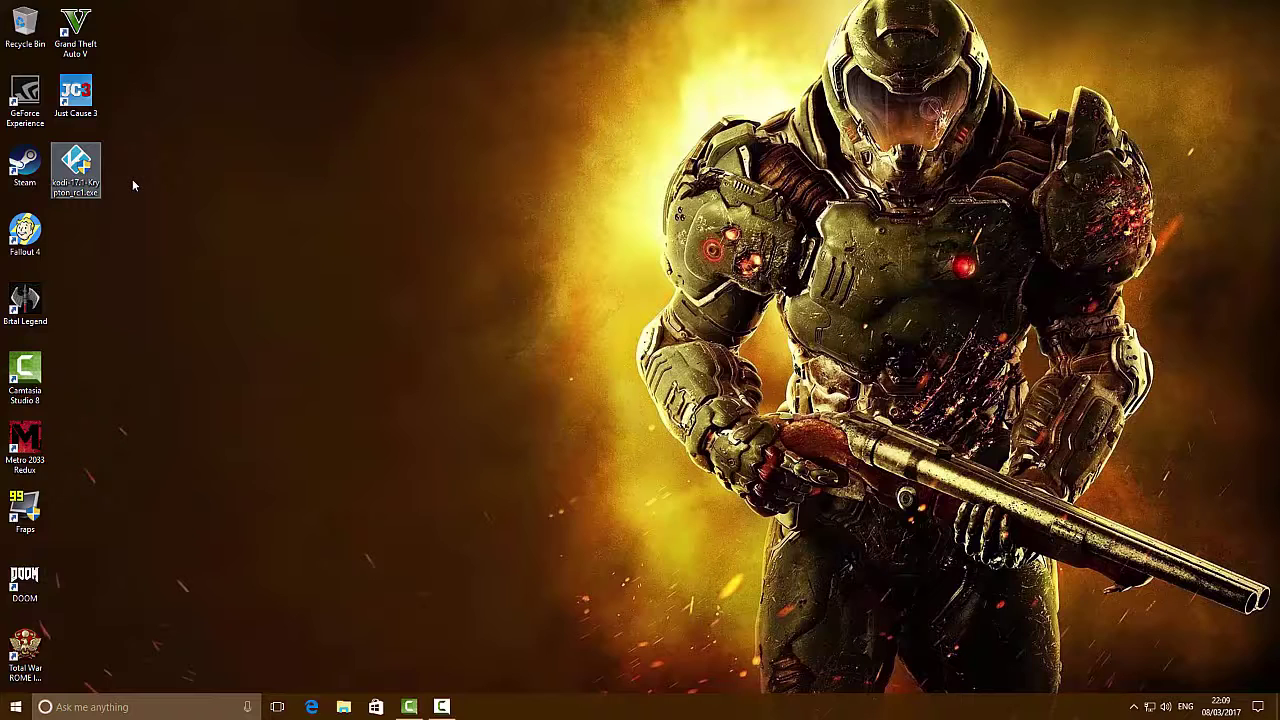
key(Return)
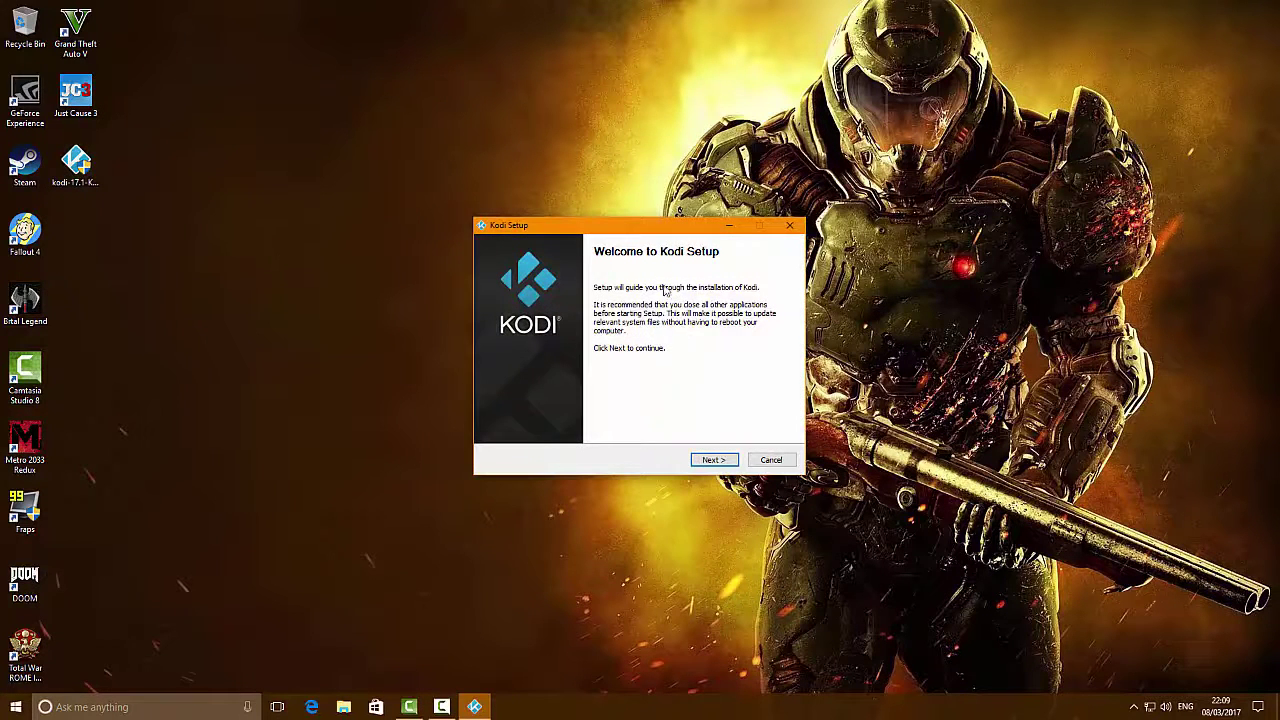
- Install Kodi with full components in the default folder, finishing without launching Kodi
click(712, 462)
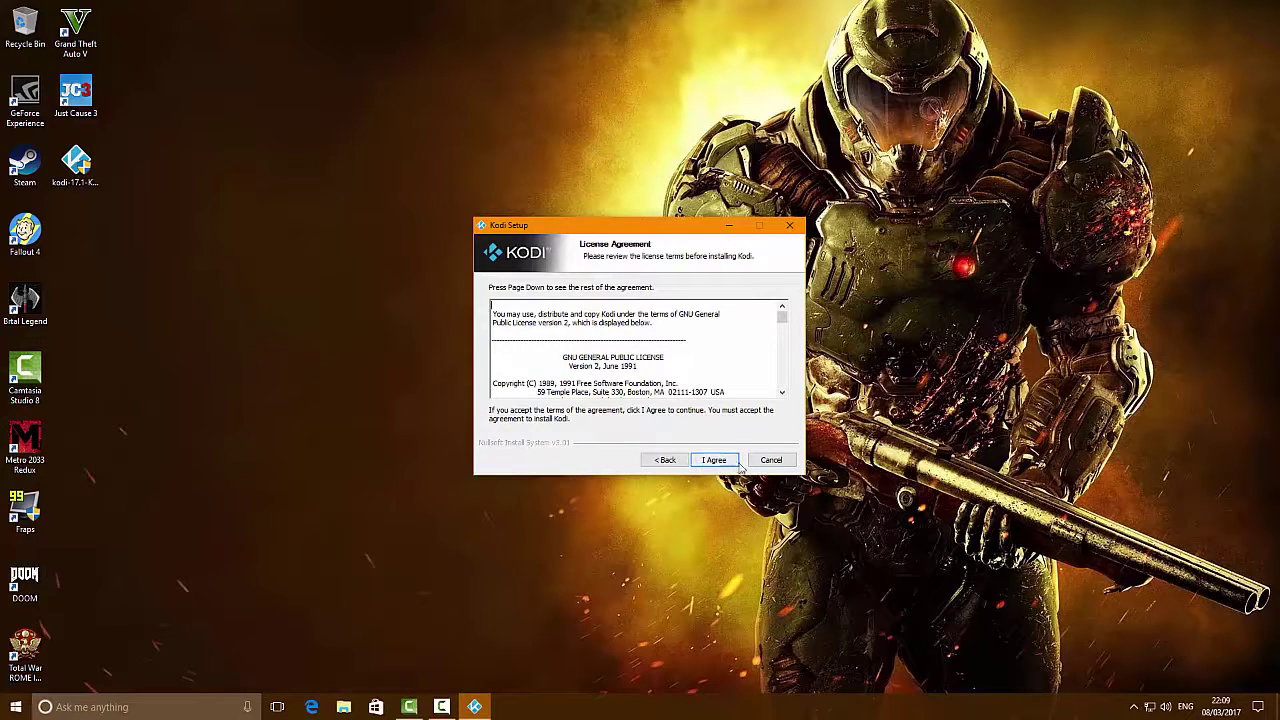
click(725, 463)
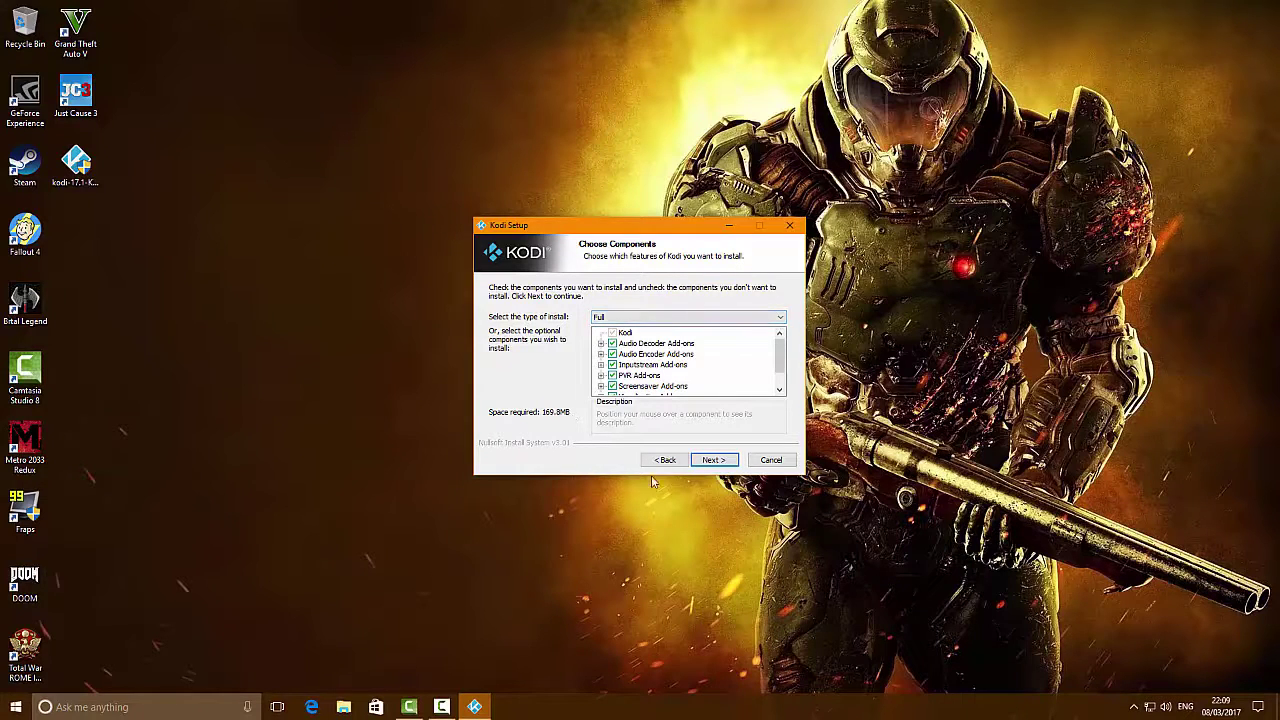
click(713, 460)
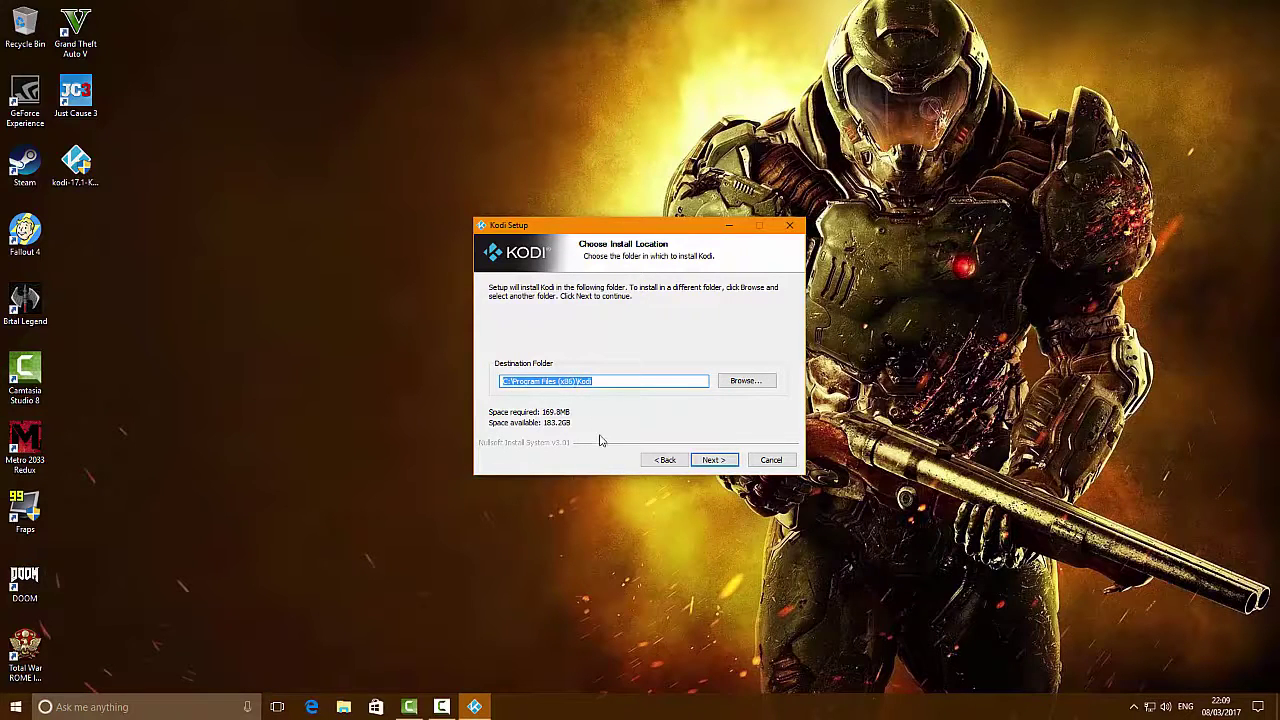
click(715, 461)
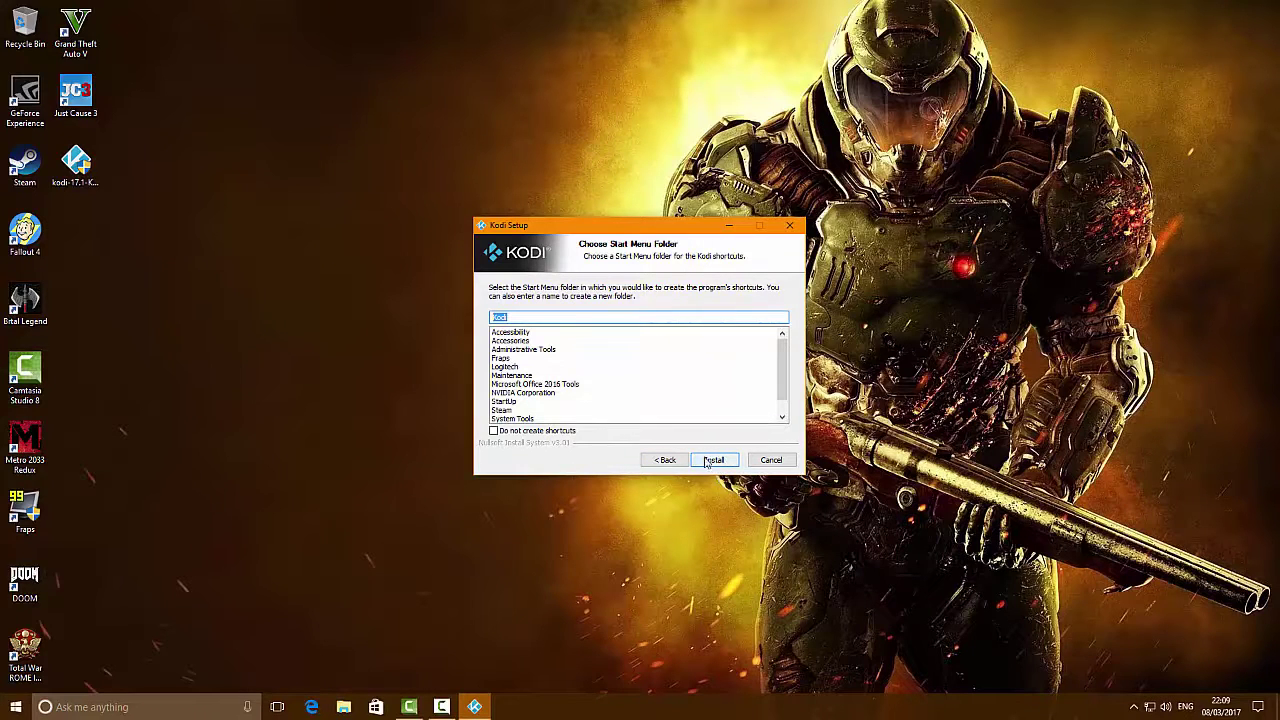
click(724, 465)
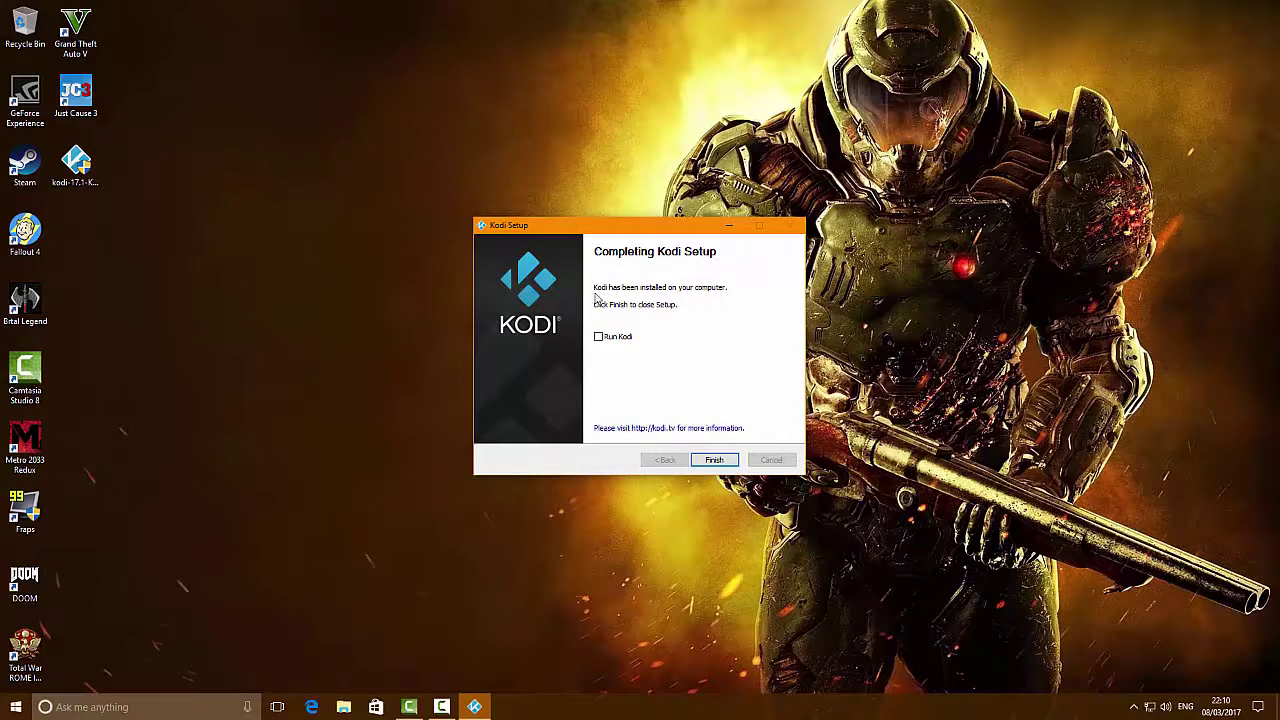
click(716, 461)
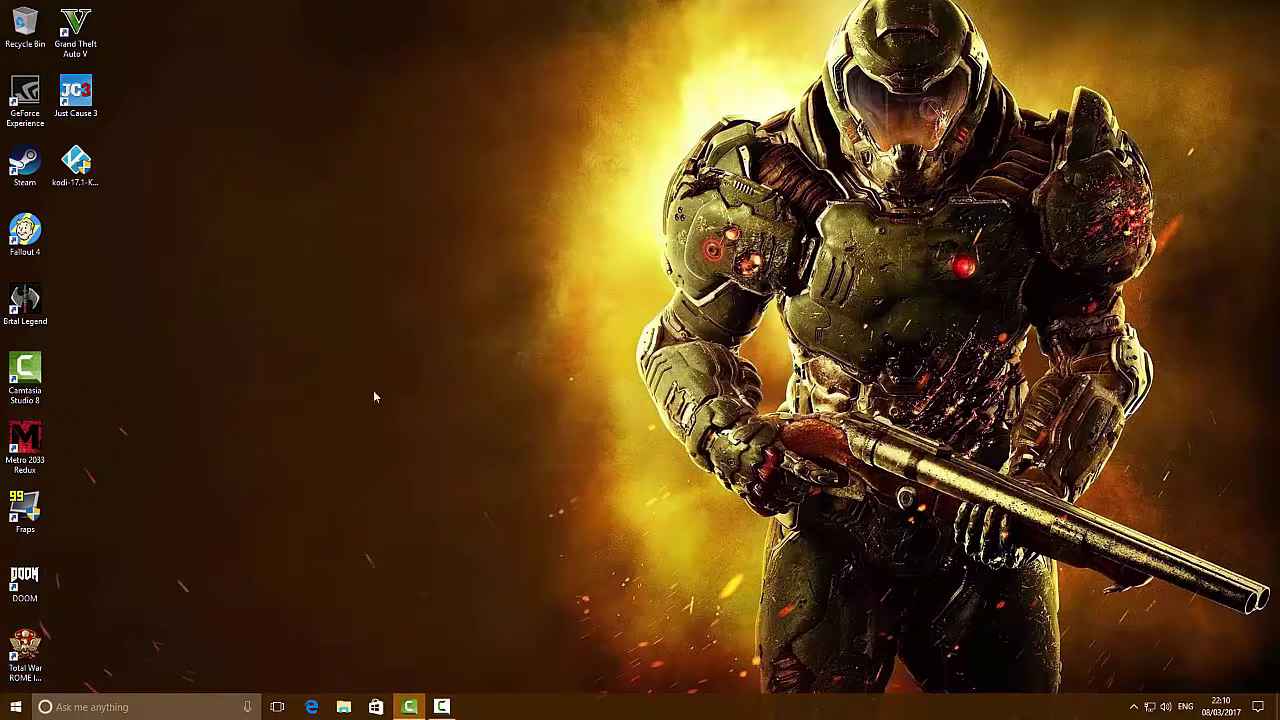
- Delete the downloaded Kodi installer from the desktop to the Recycle Bin
right_click(74, 147)
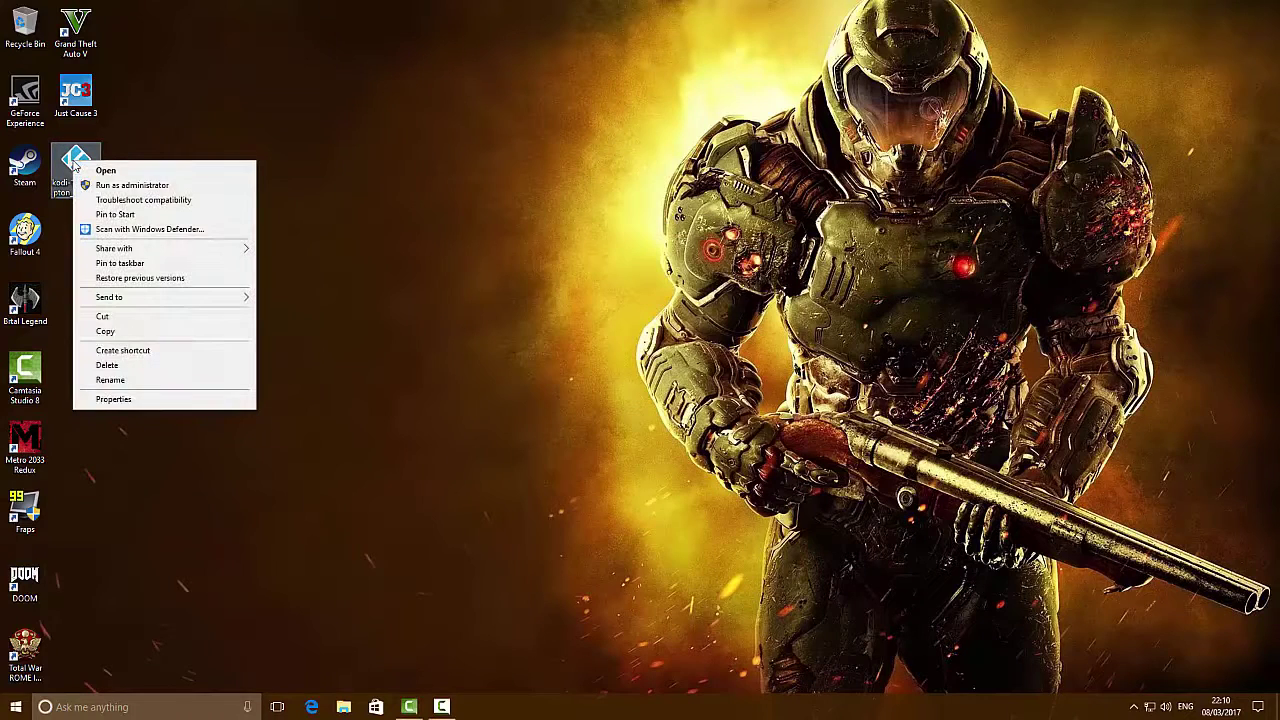
click(107, 365)
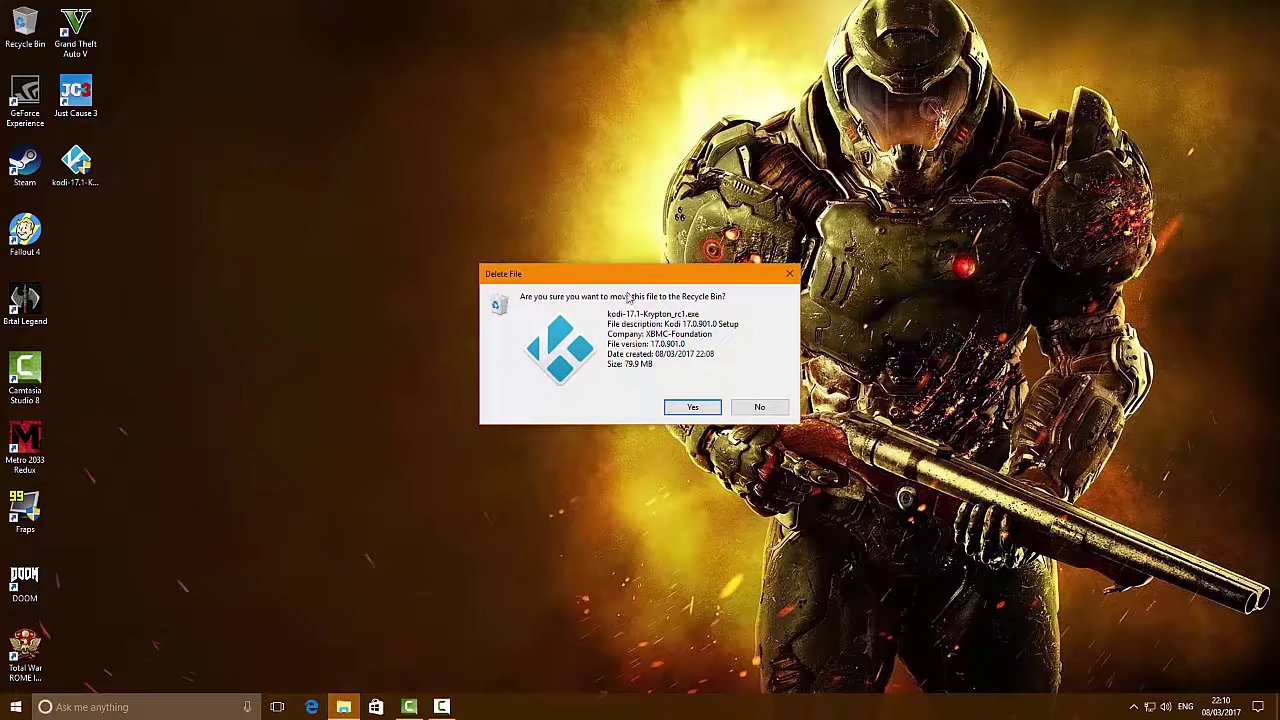
click(688, 407)
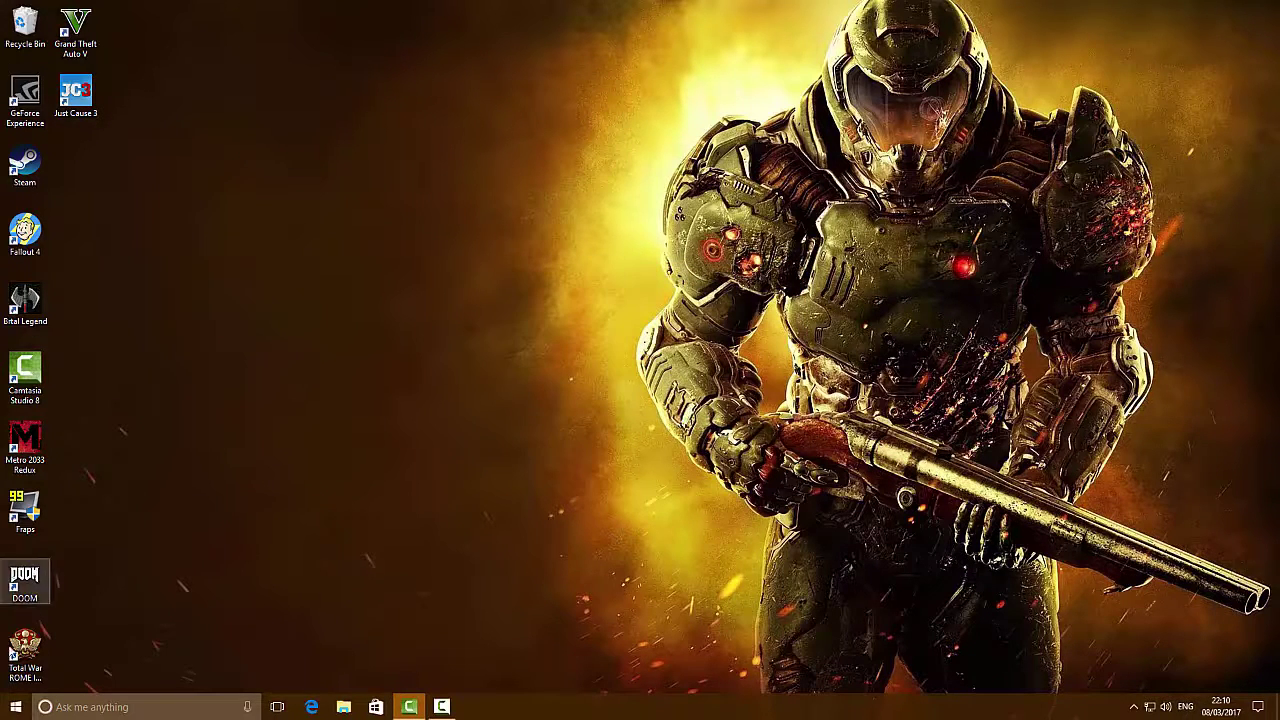
- Drag the Kodi entry from the Start menu's Kodi folder onto the desktop as a shortcut
click(16, 708)
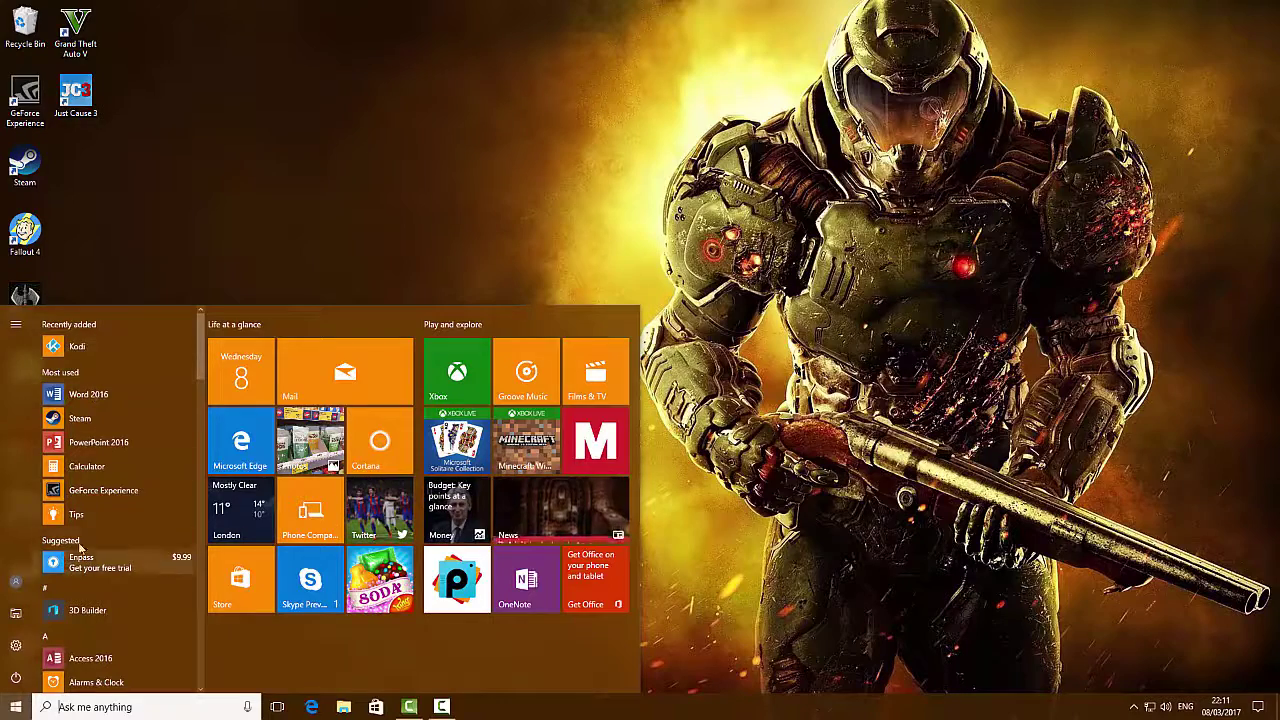
scroll(100, 485, down, 10)
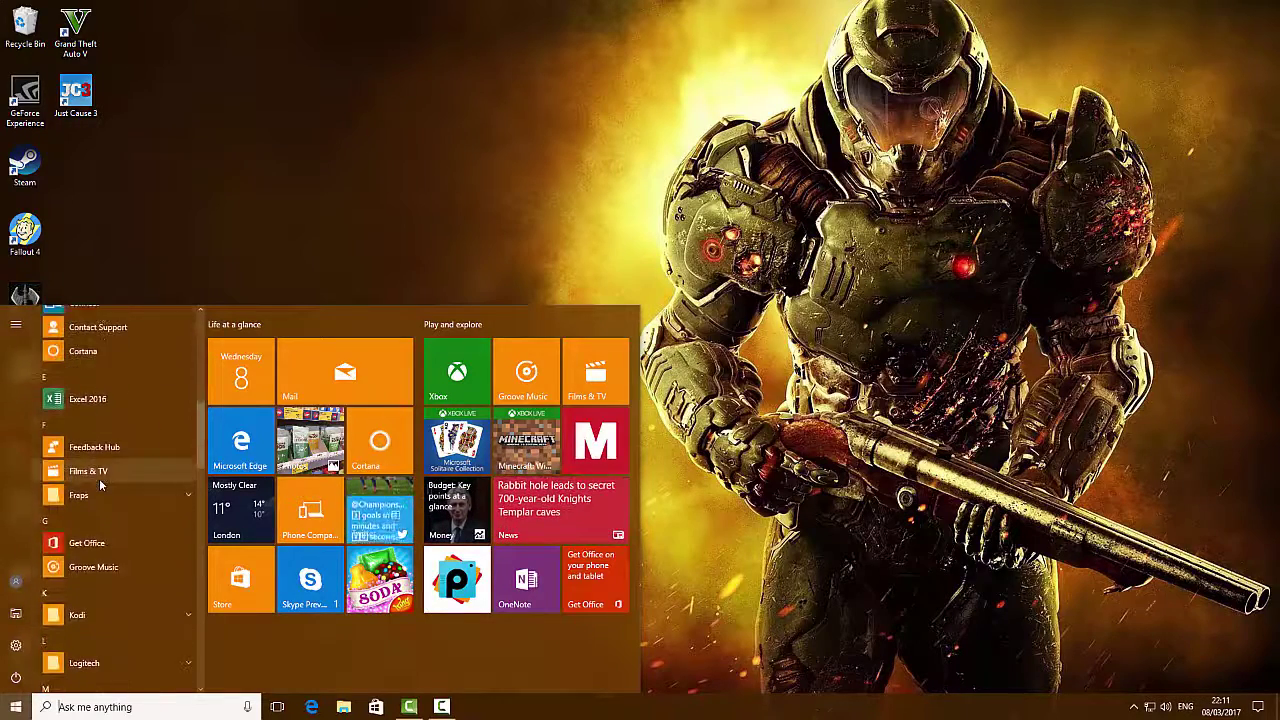
scroll(100, 485, down, 5)
scroll(99, 478, up, 3)
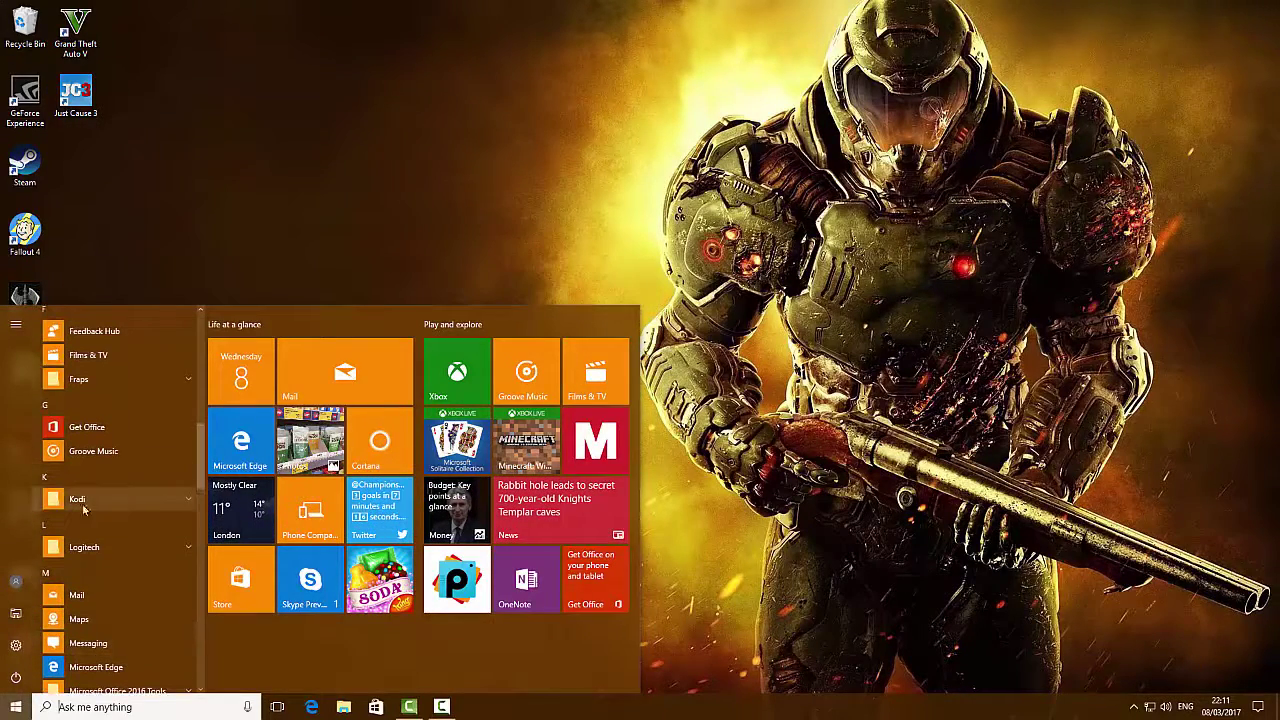
click(187, 500)
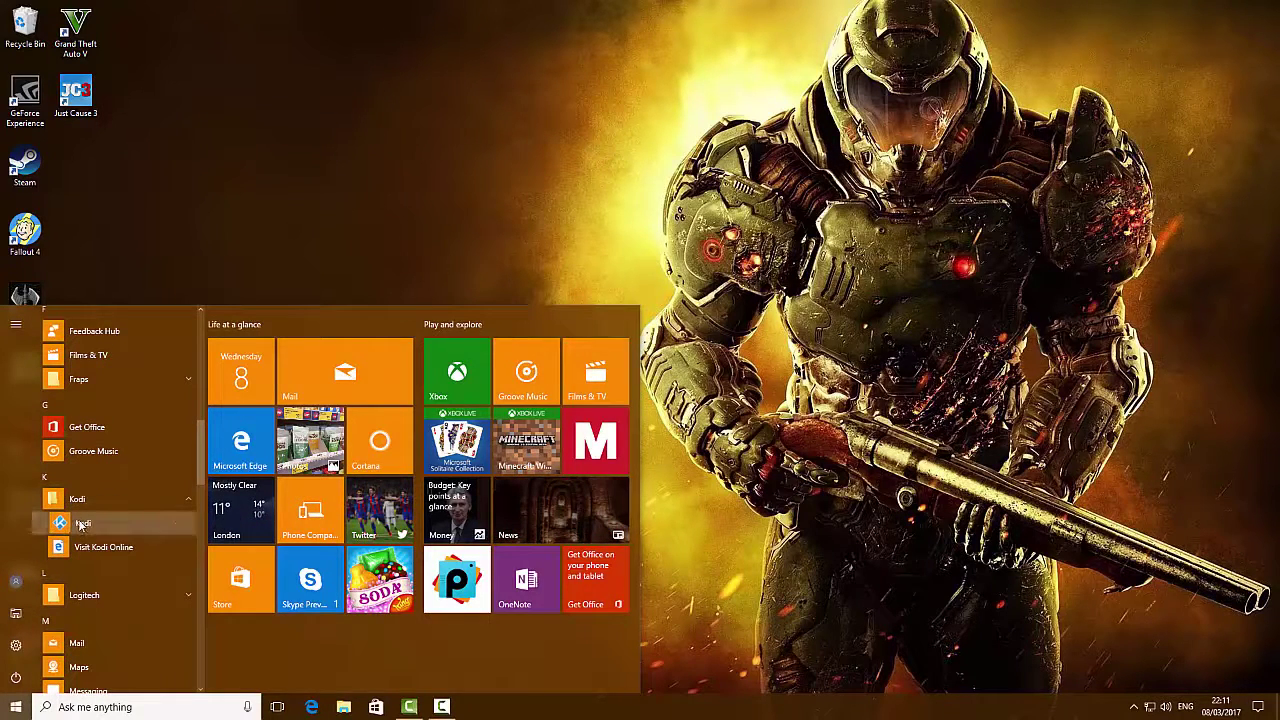
drag(82, 525, 468, 176)
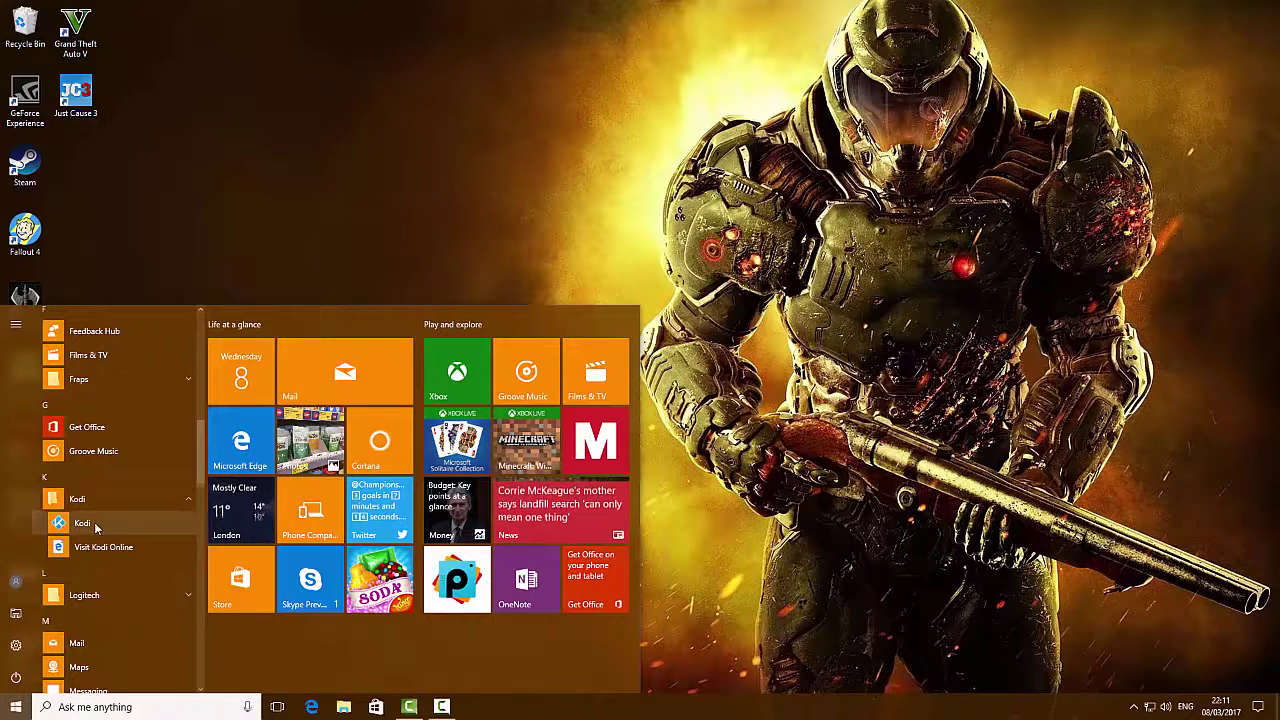
click(257, 260)
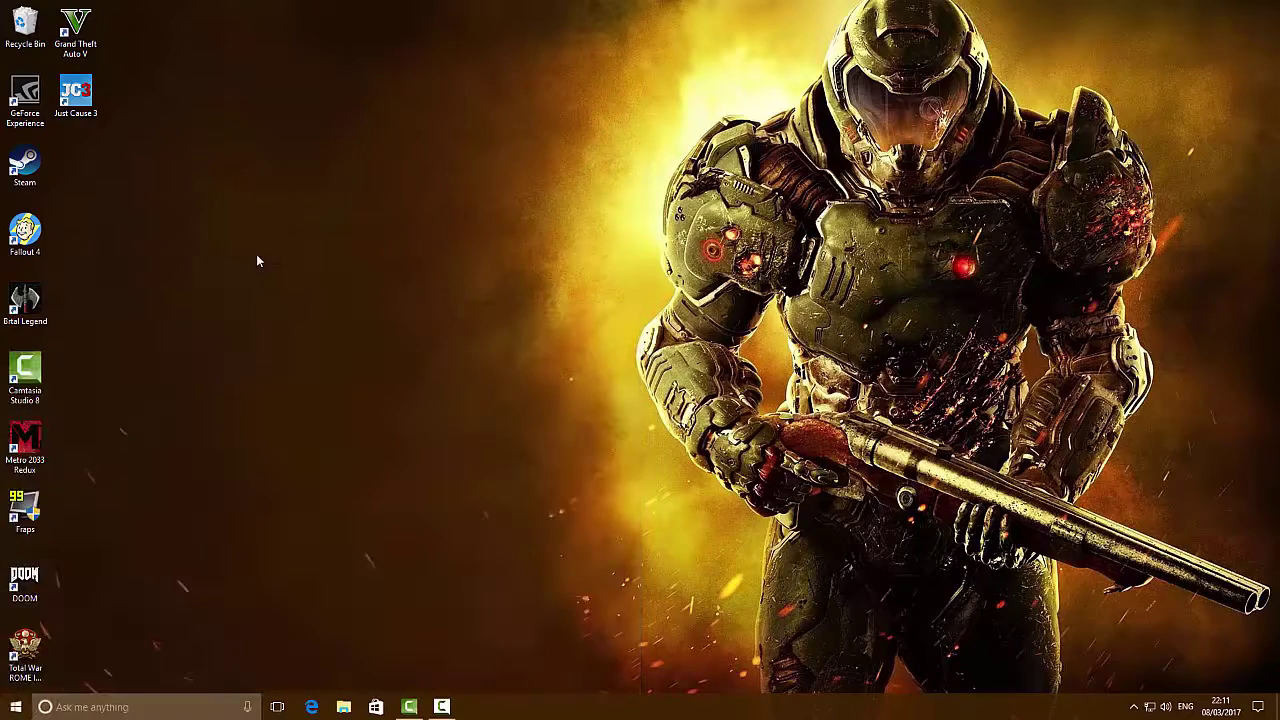
click(12, 709)
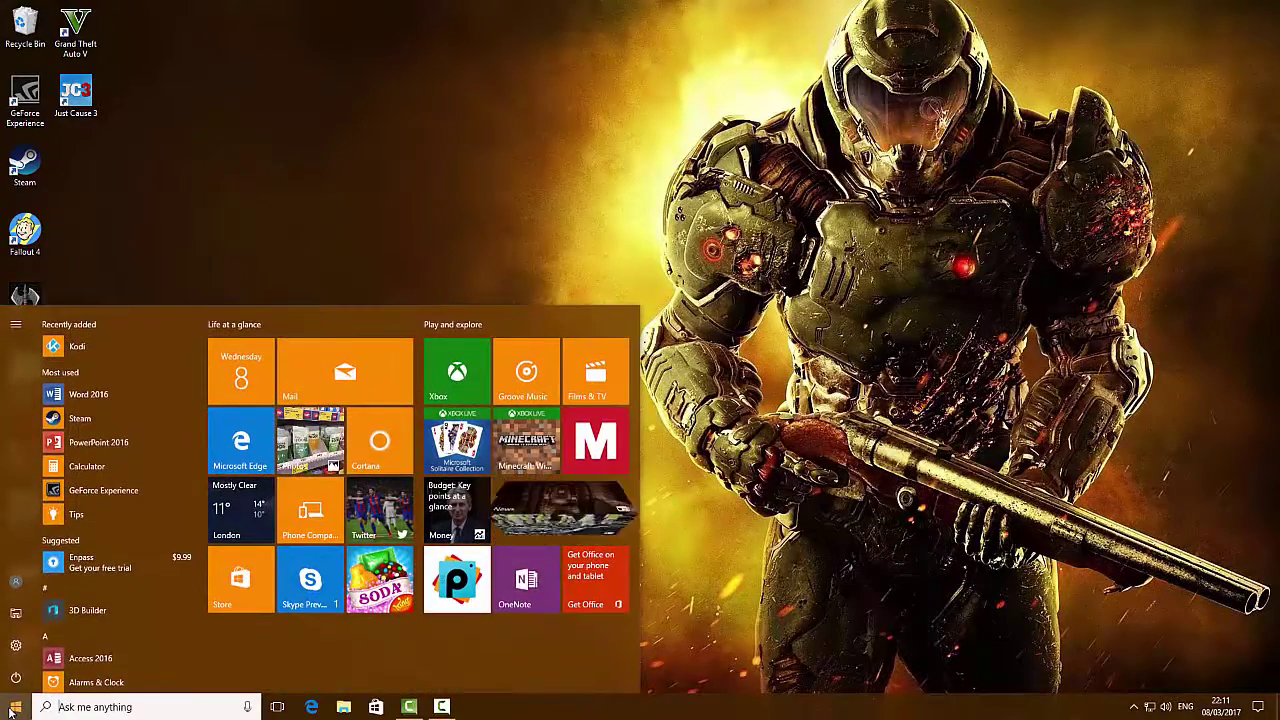
scroll(114, 494, down, 5)
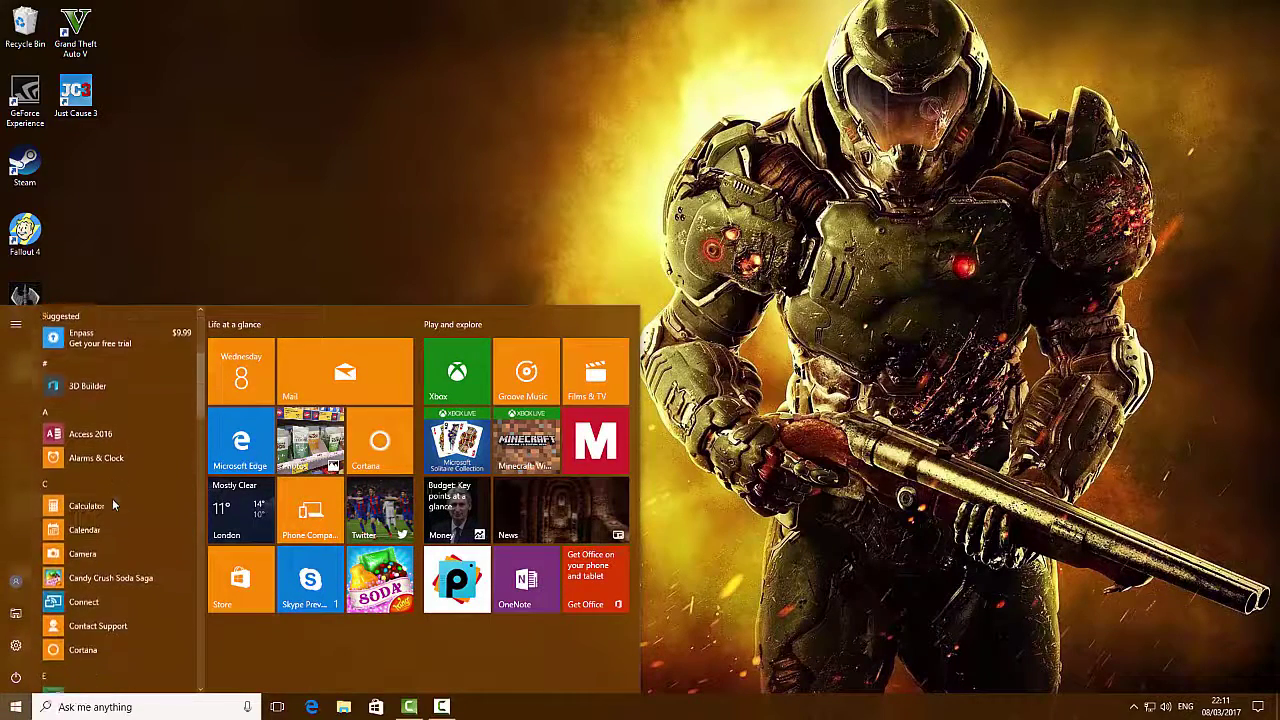
scroll(118, 506, down, 5)
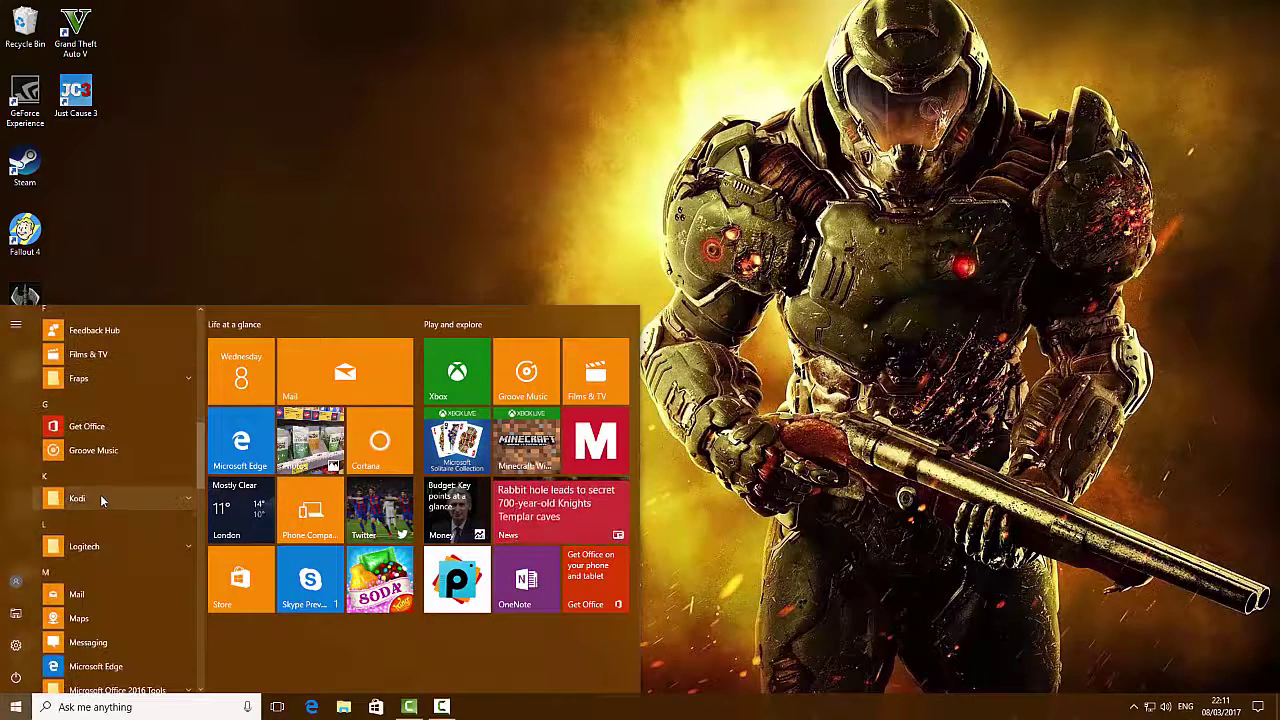
click(118, 499)
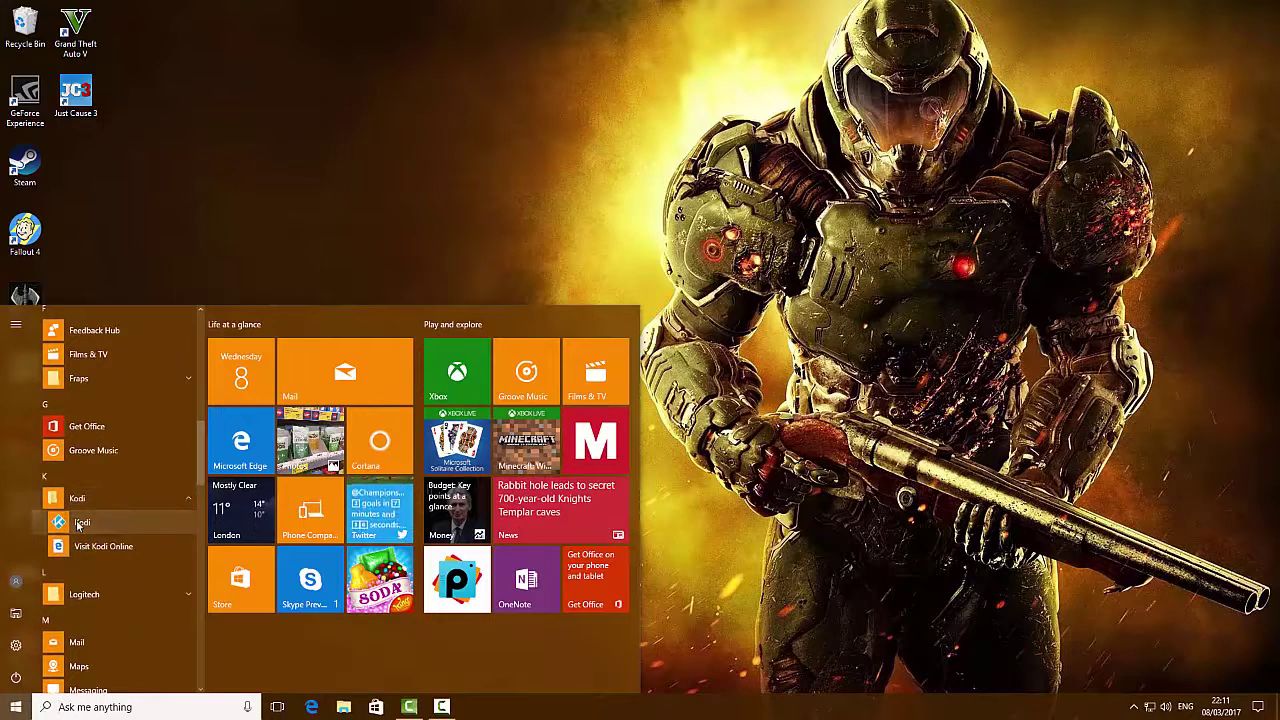
drag(224, 484, 496, 227)
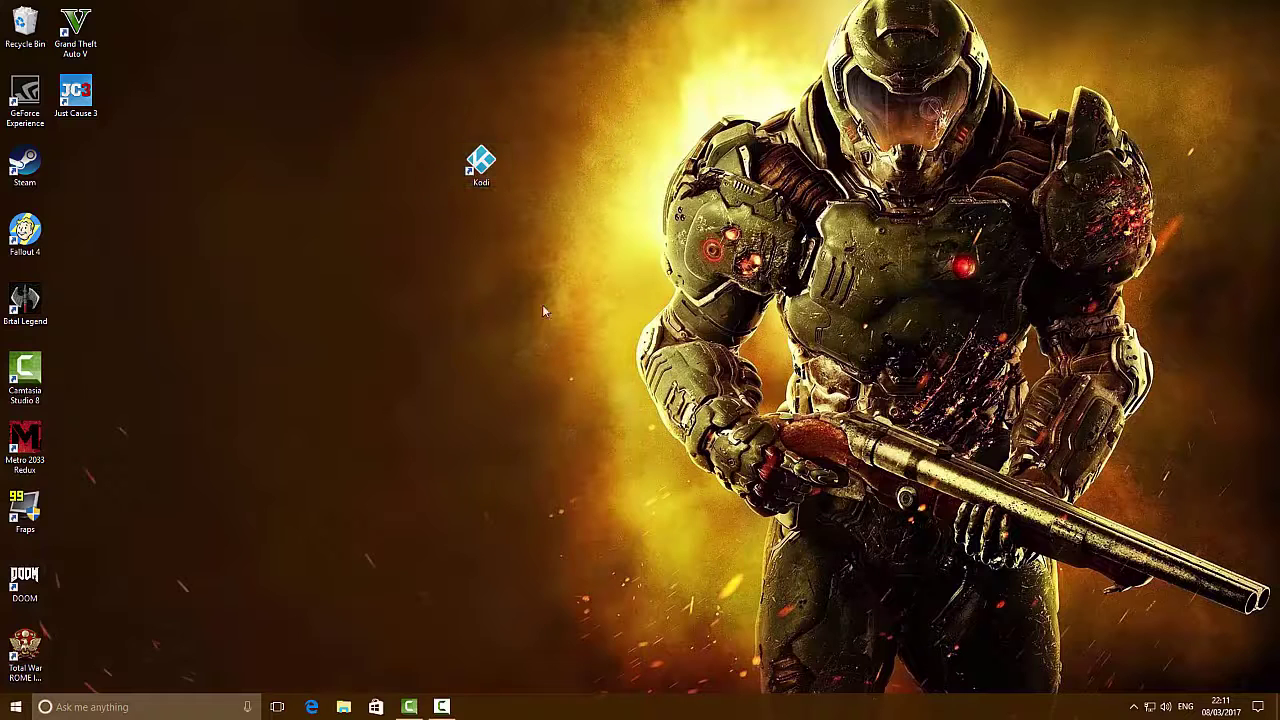
- Launch Kodi from the desktop shortcut and open File manager from its system settings
double_click(486, 165)
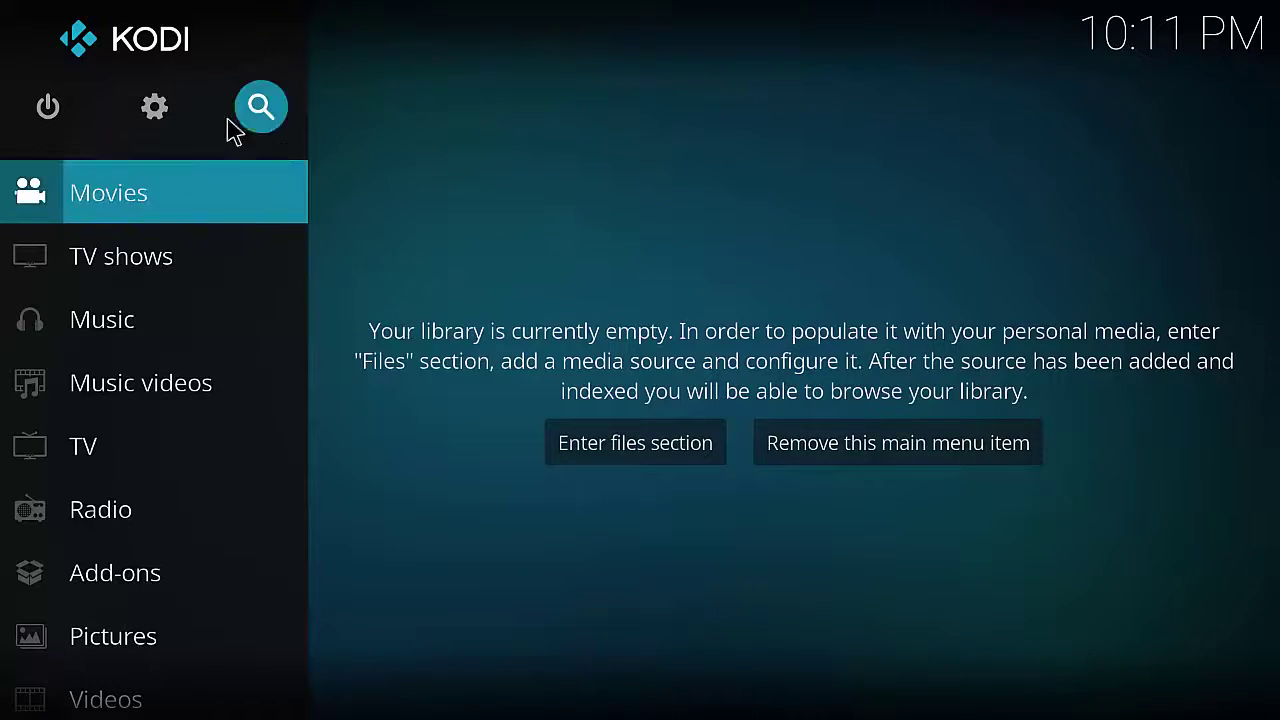
click(170, 115)
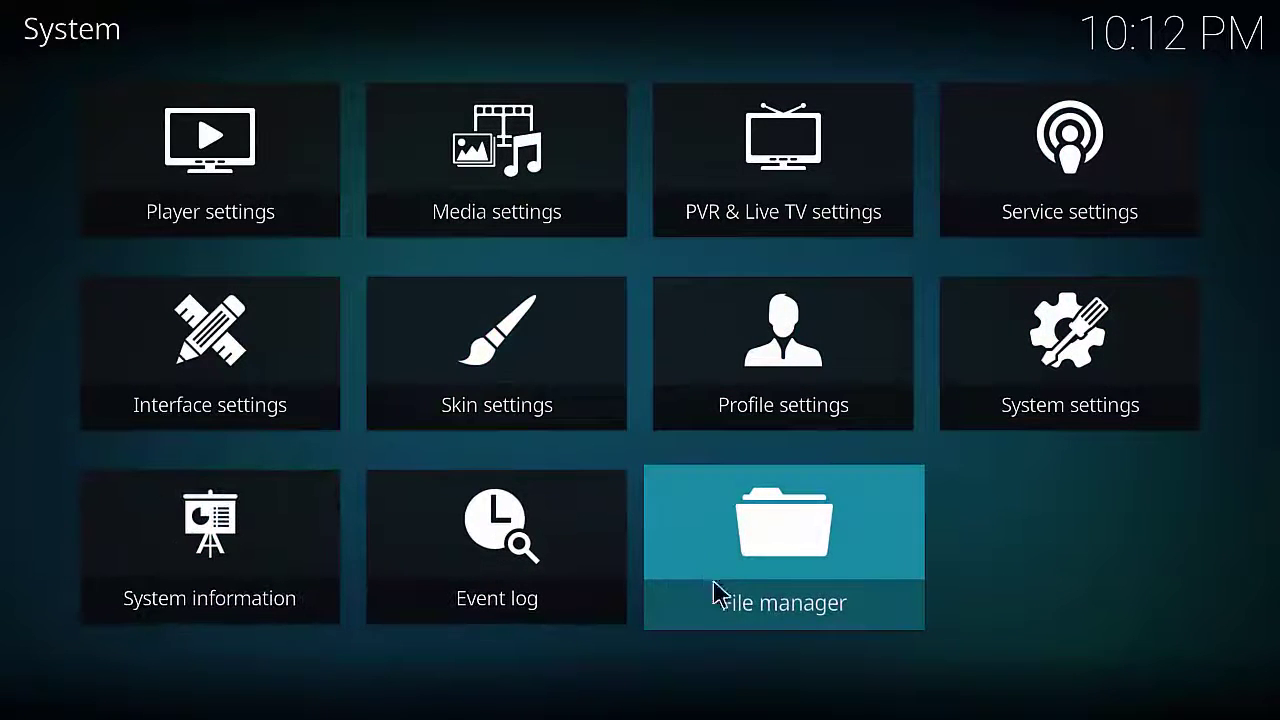
click(868, 627)
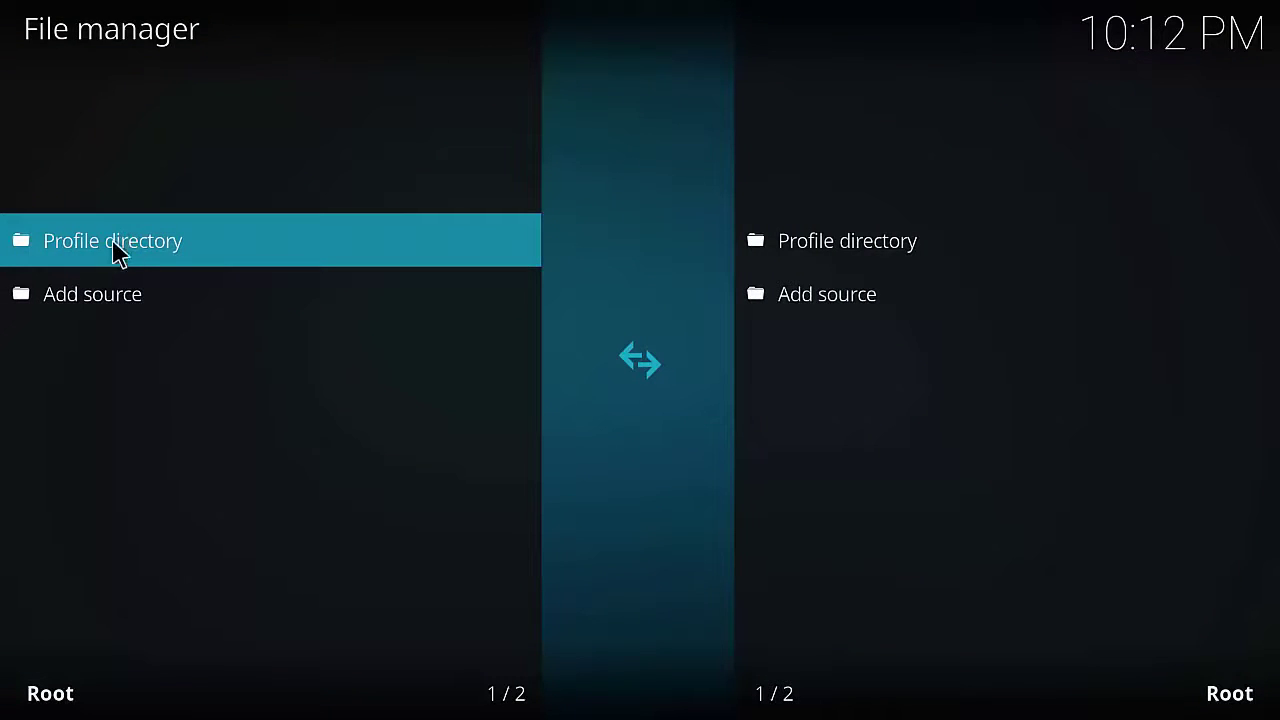
click(90, 300)
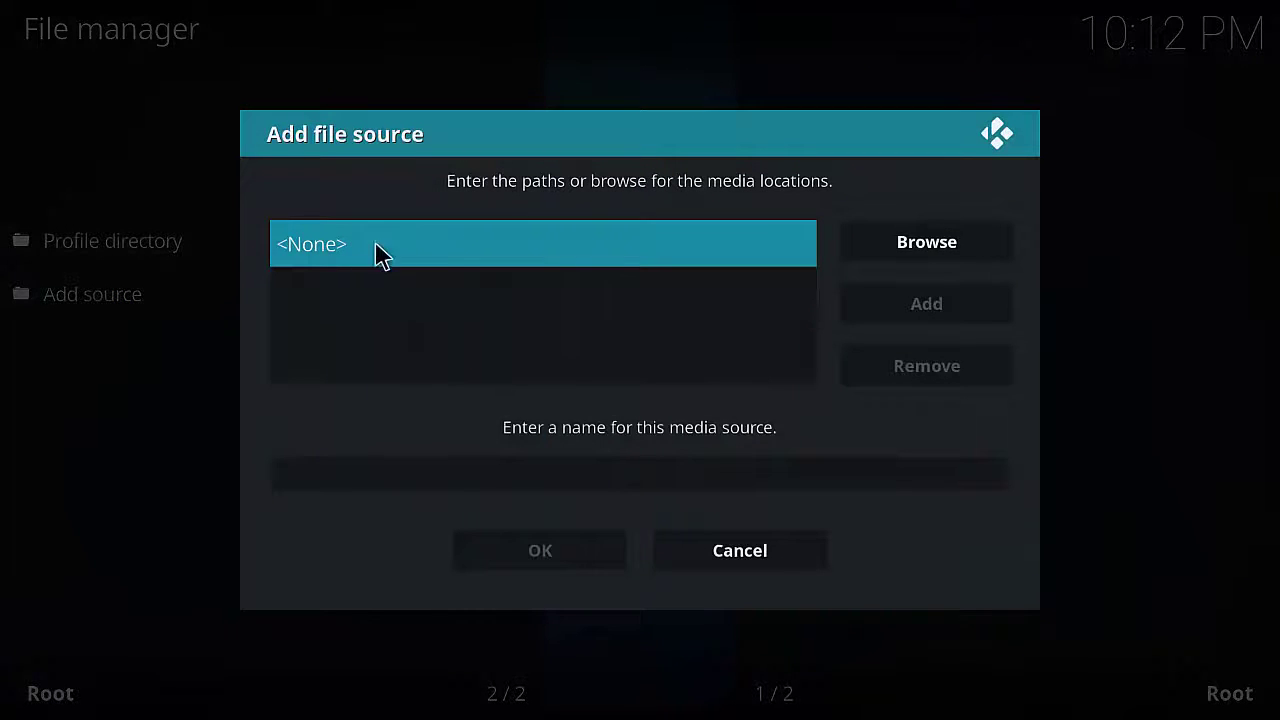
click(405, 256)
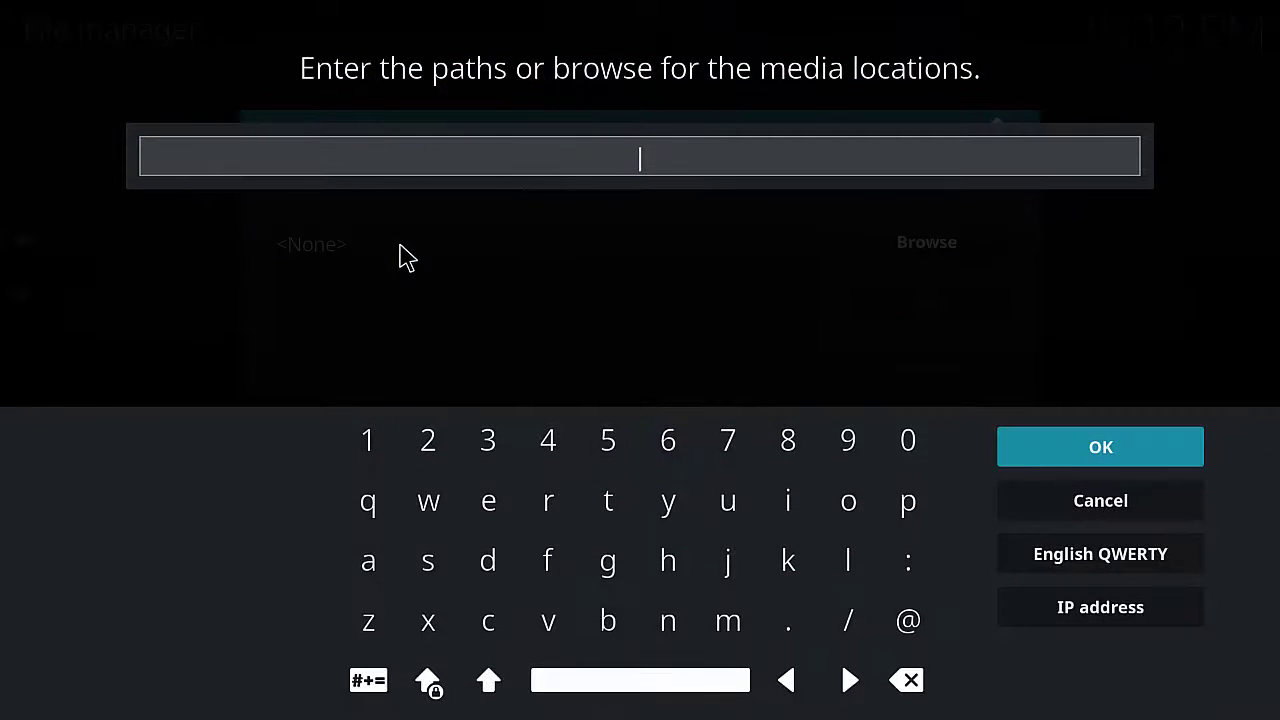
text(http://fusion.tvaddons.ag)
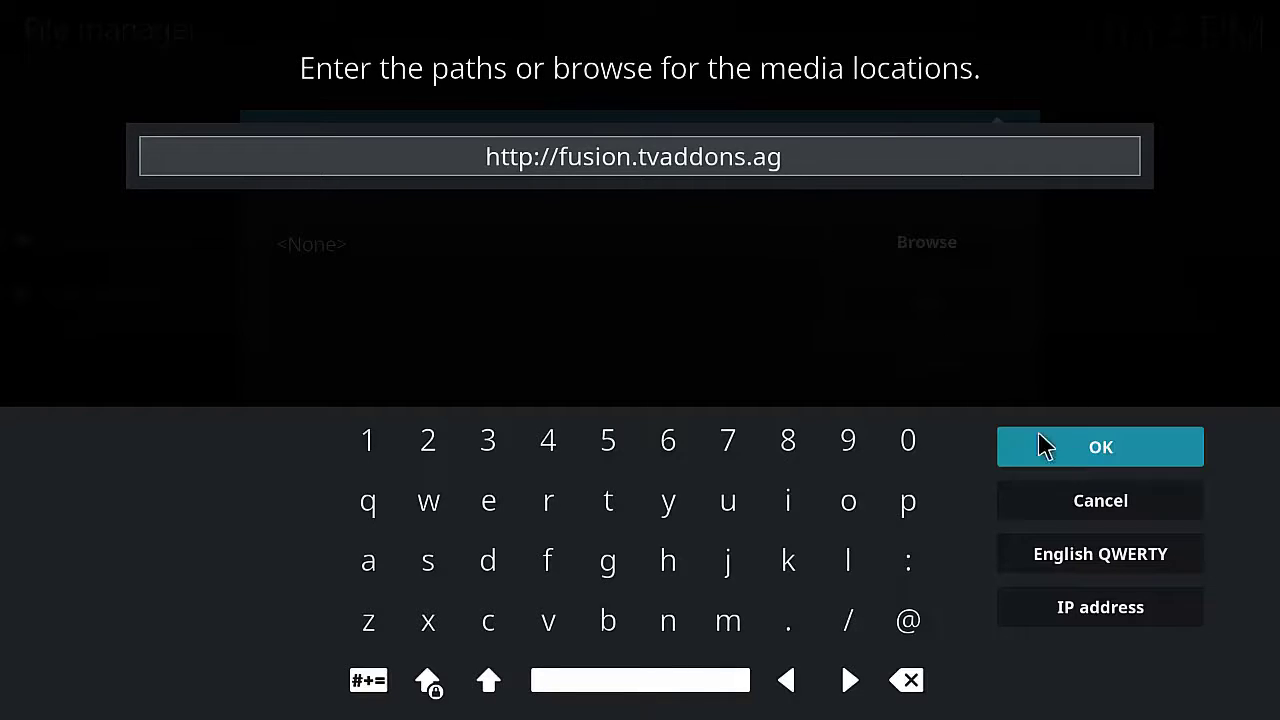
click(1103, 455)
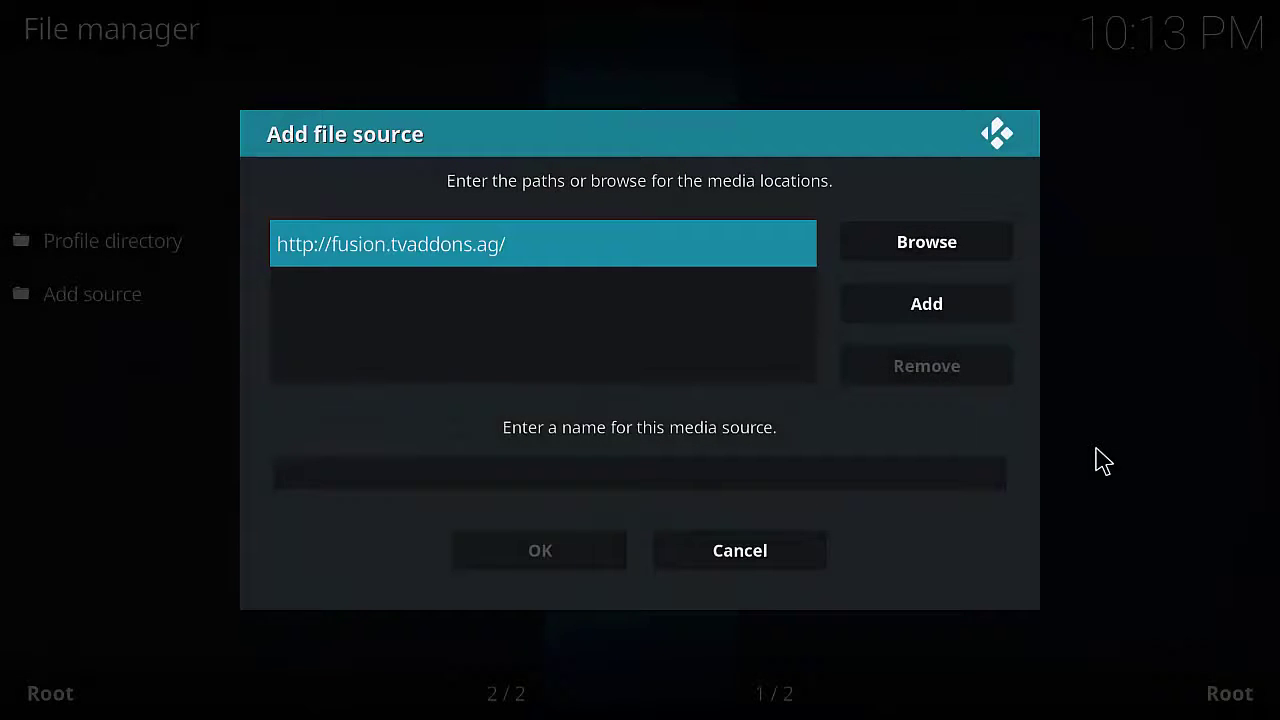
click(632, 485)
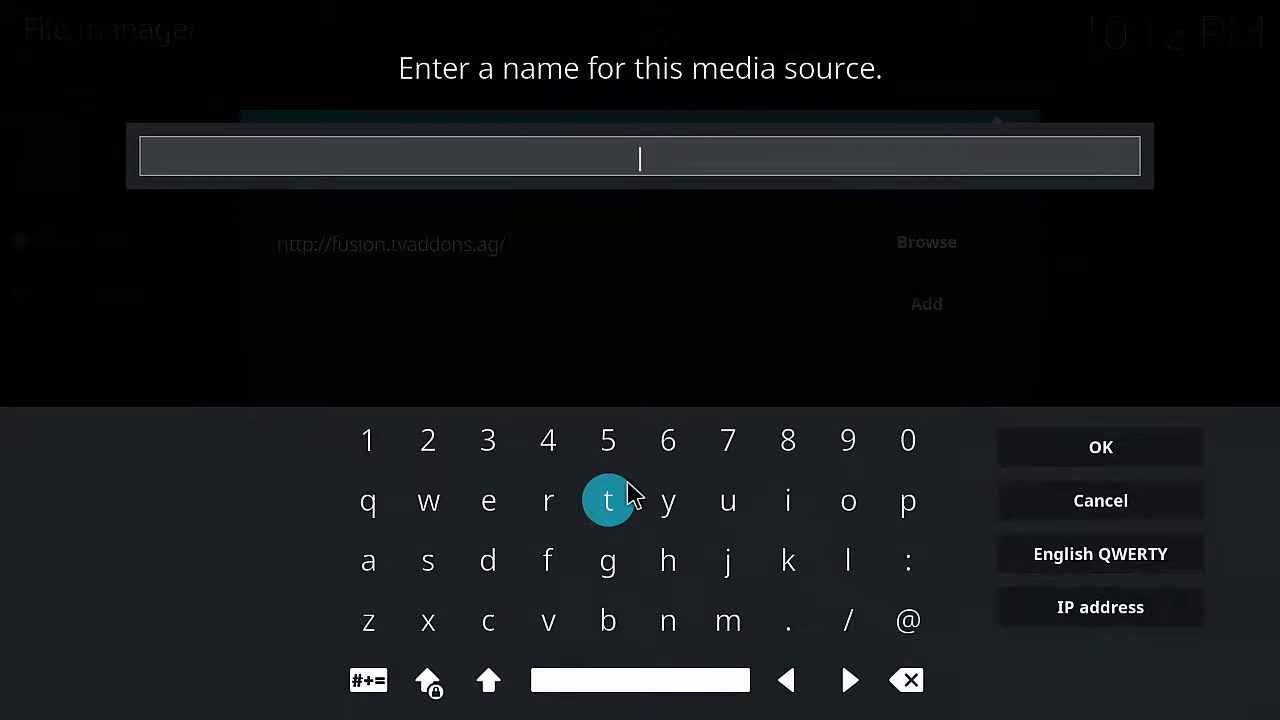
text(Fust)
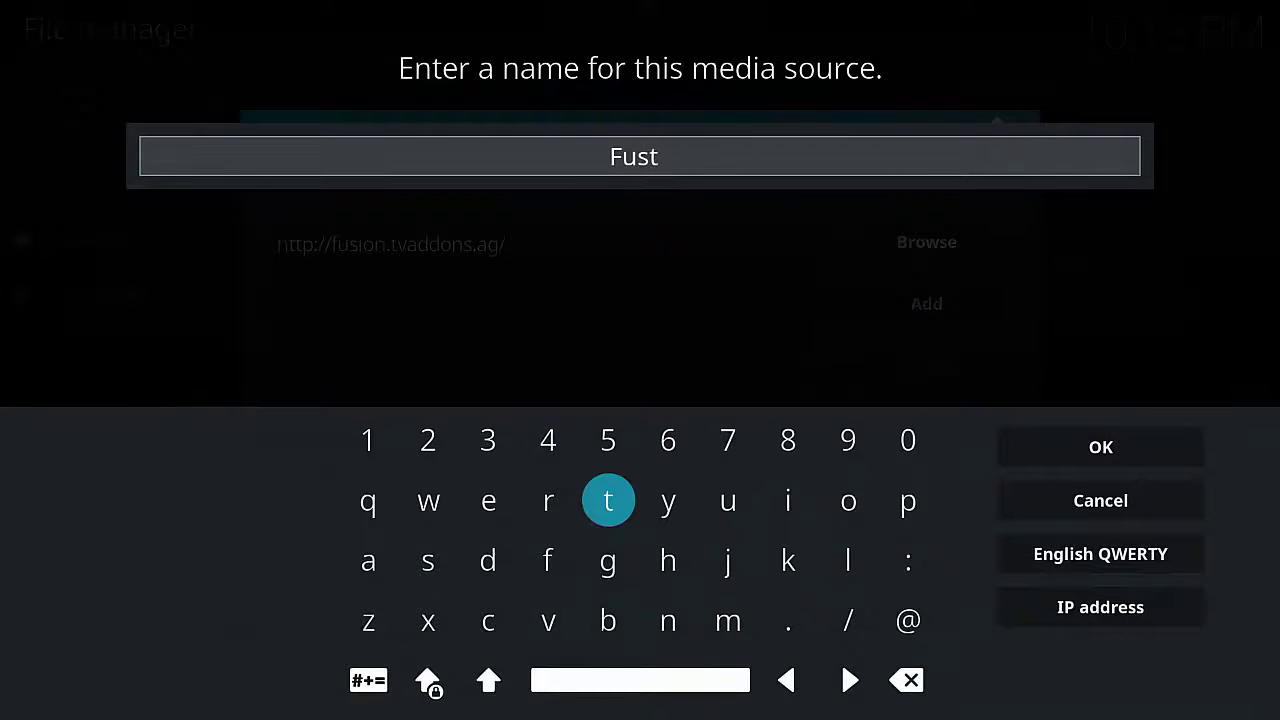
key(BackSpace)
text(ion)
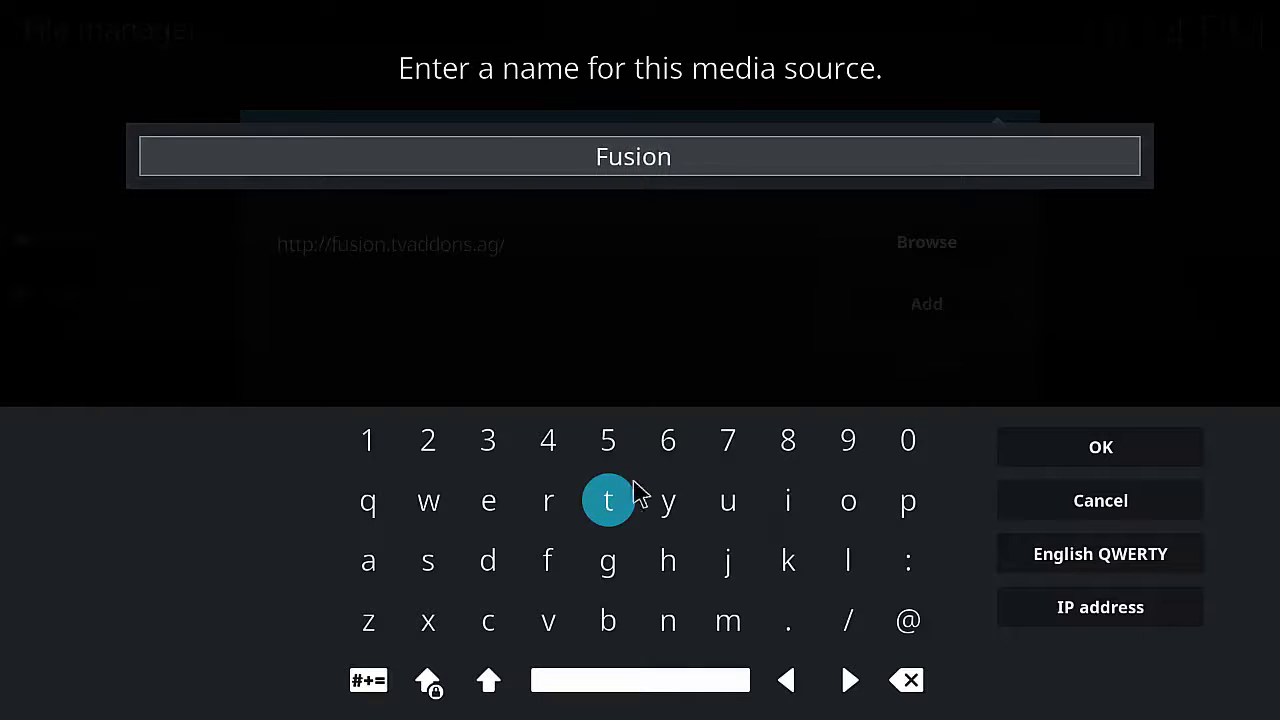
click(1101, 448)
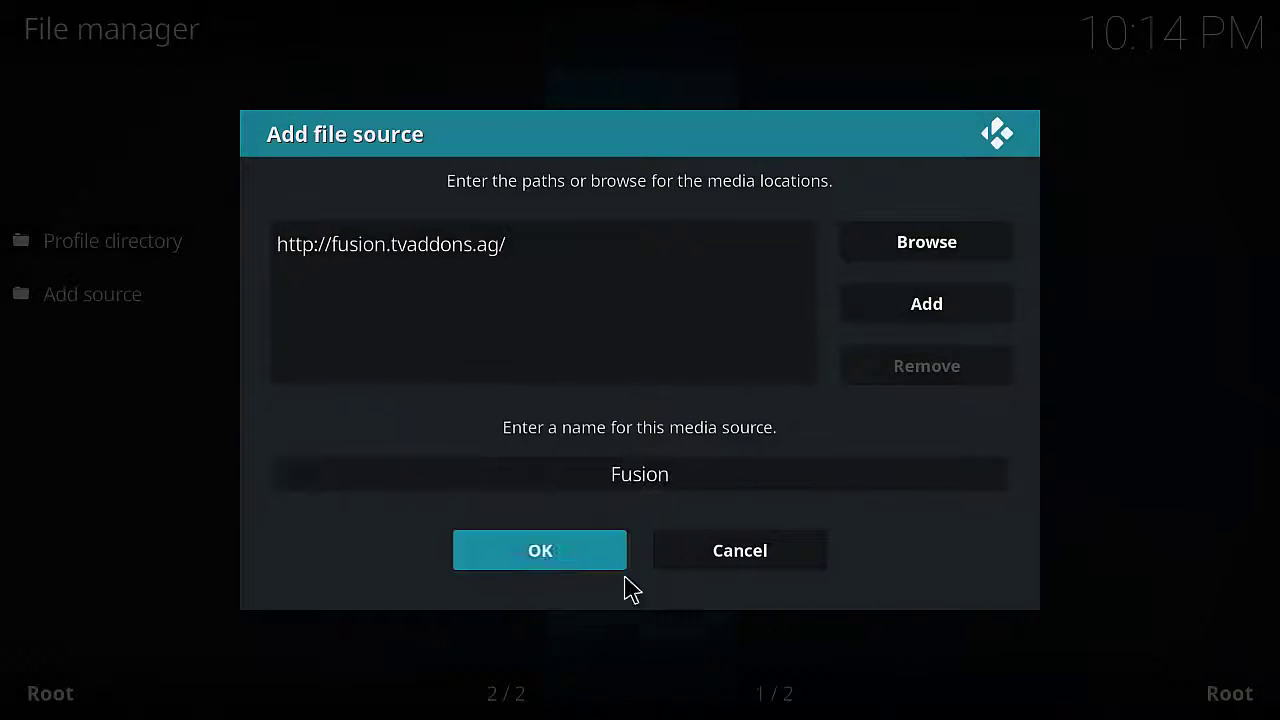
click(553, 550)
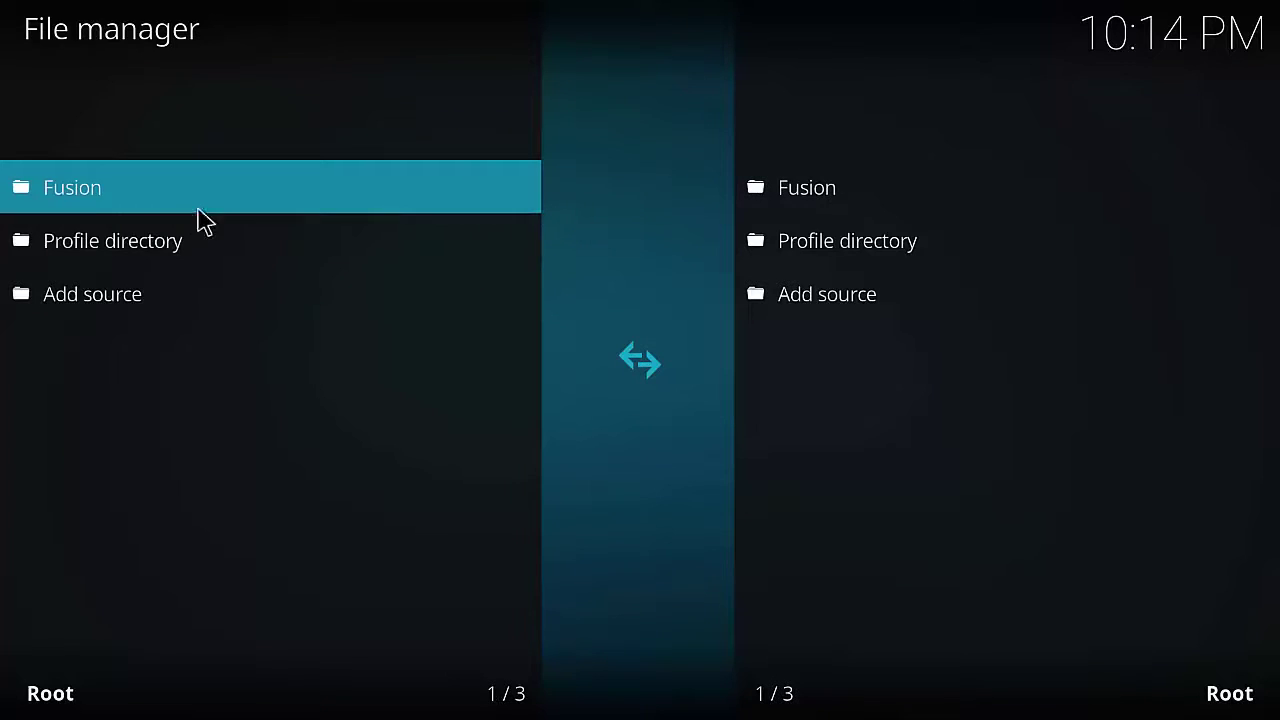
- Browse the Fusion source's folders, return to the source list, then exit to Kodi's home screen
click(70, 195)
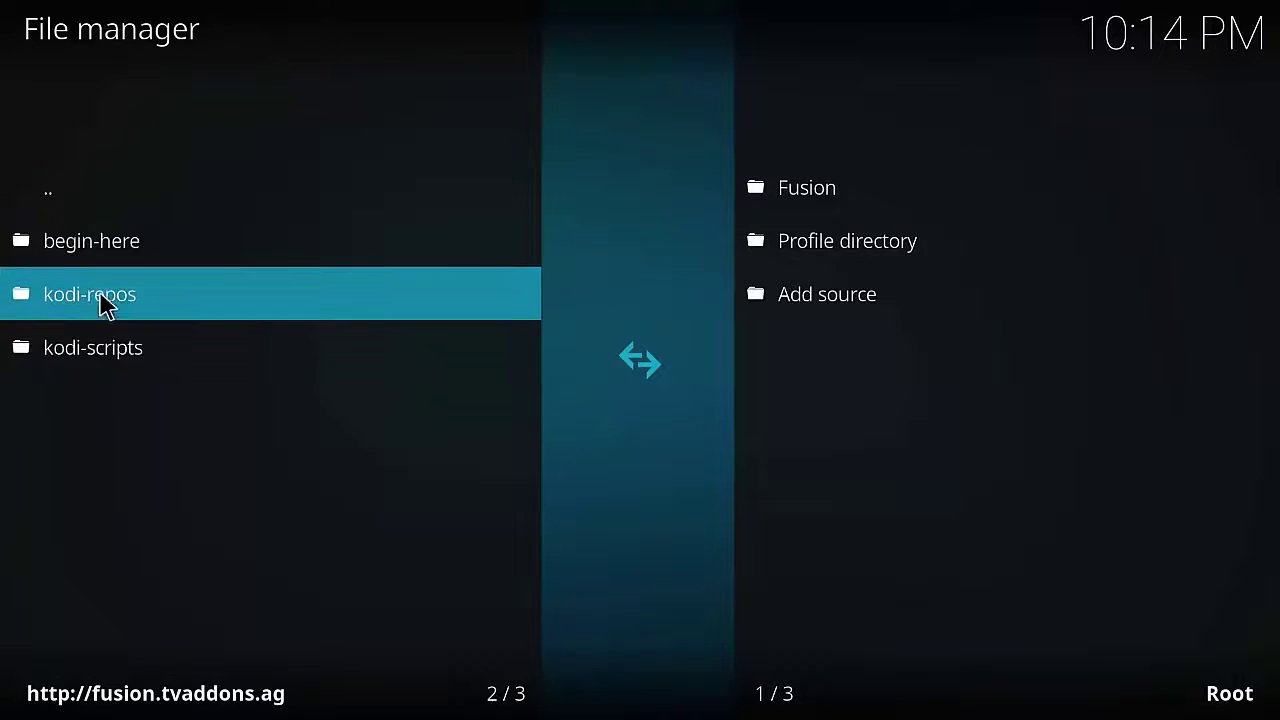
click(58, 209)
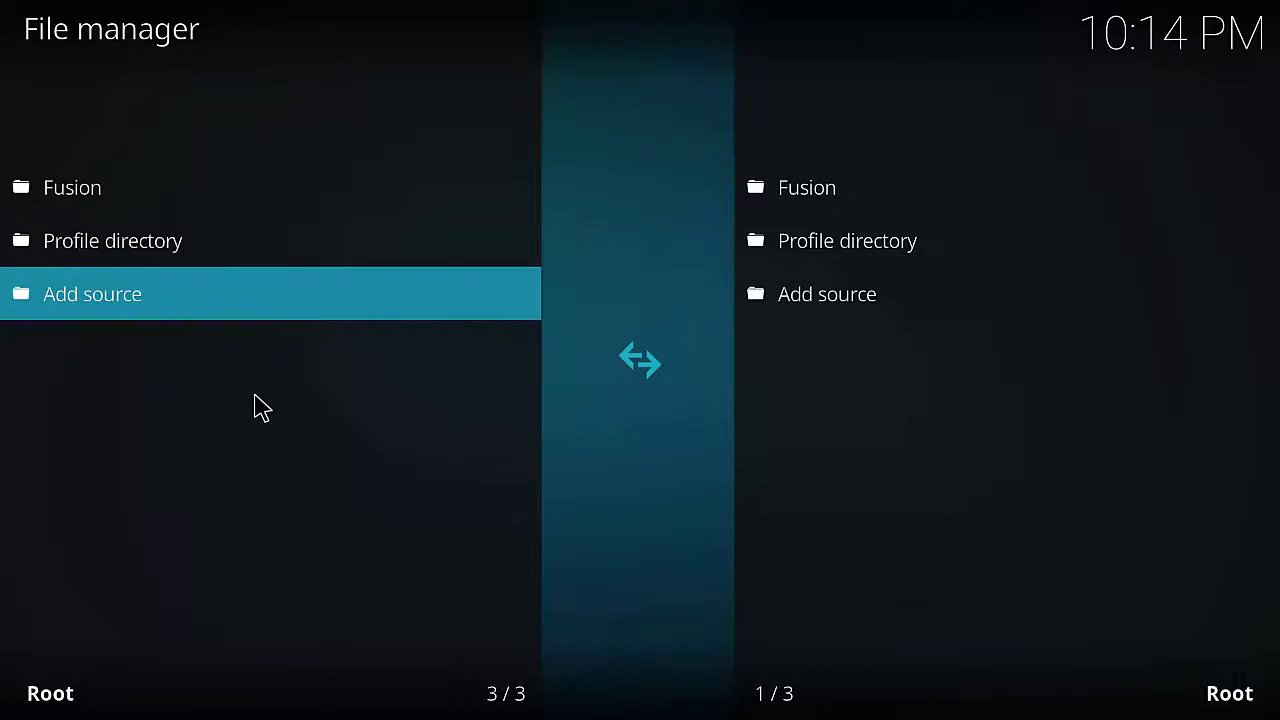
key(Escape)
key(Escape)
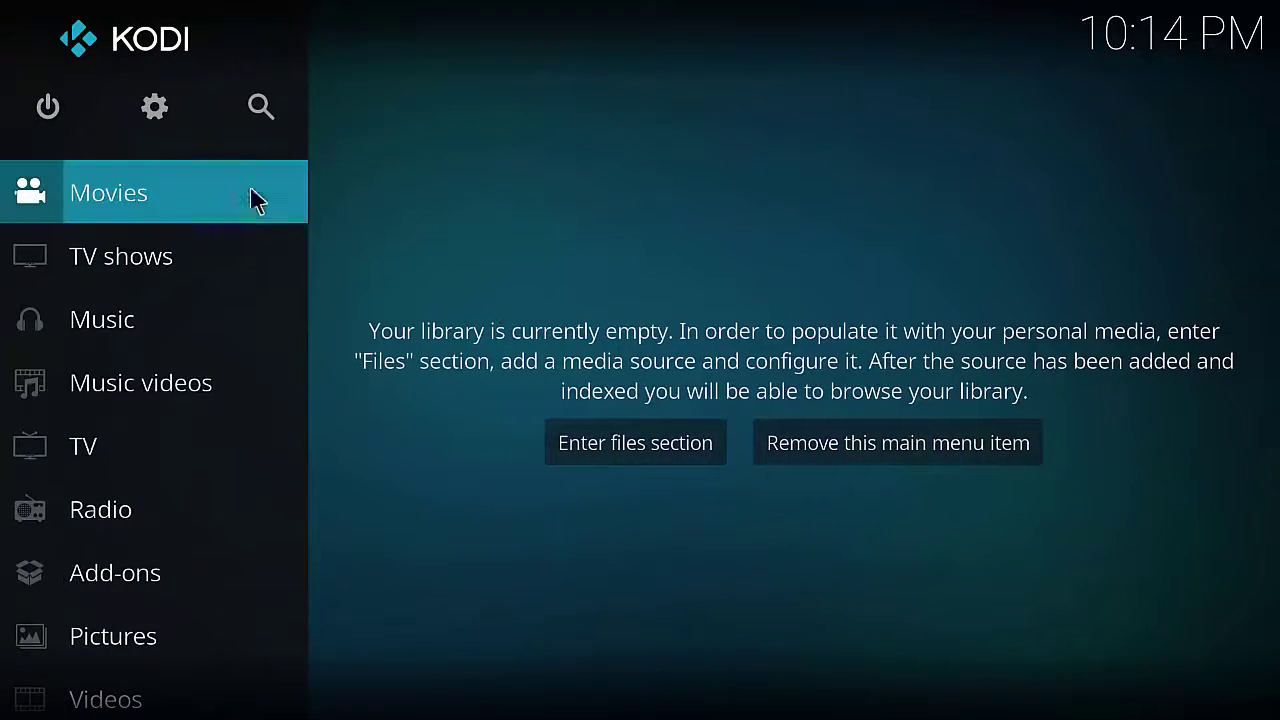
- Turn on Unknown sources via Add-ons > Install from zip file > Settings, accepting the warning
click(137, 587)
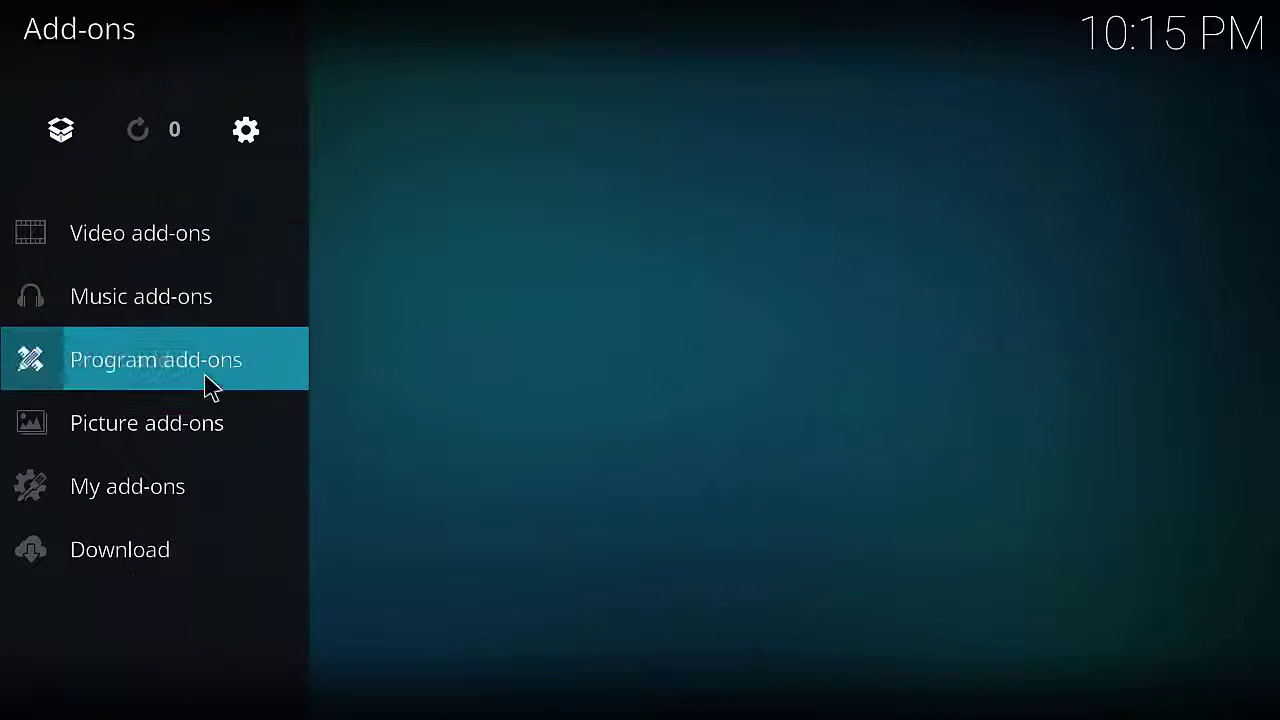
click(62, 131)
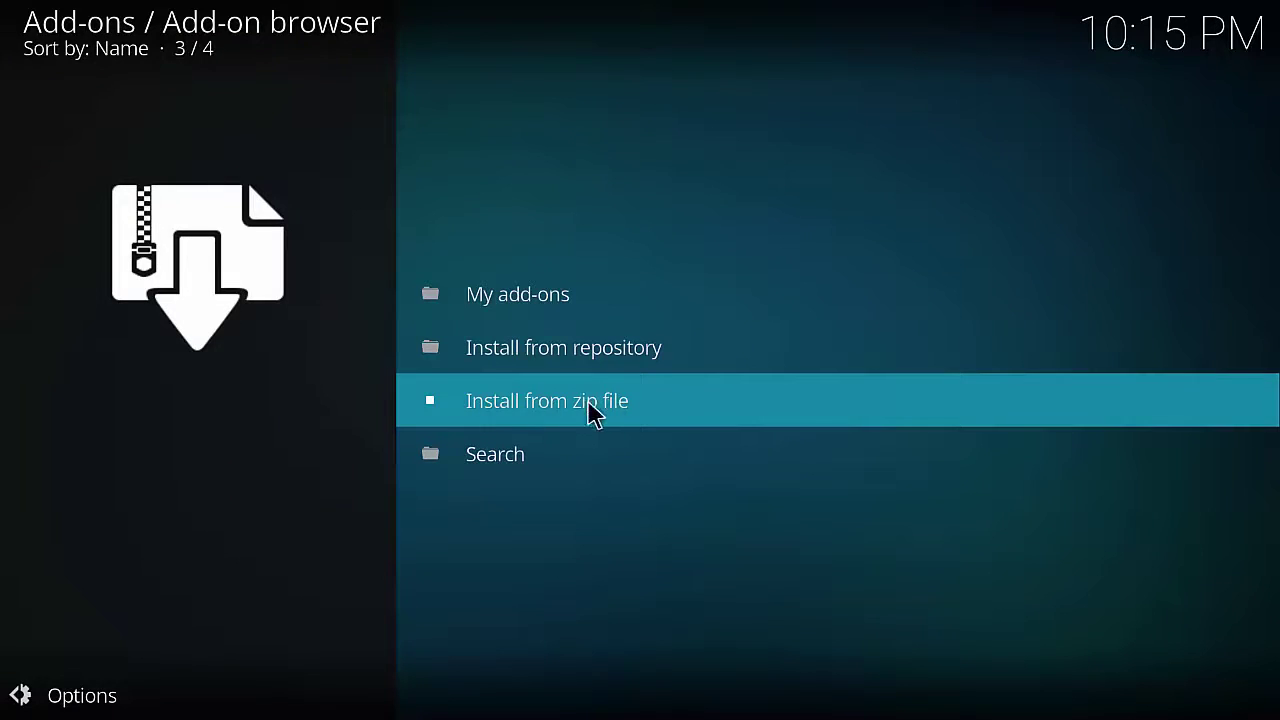
click(578, 409)
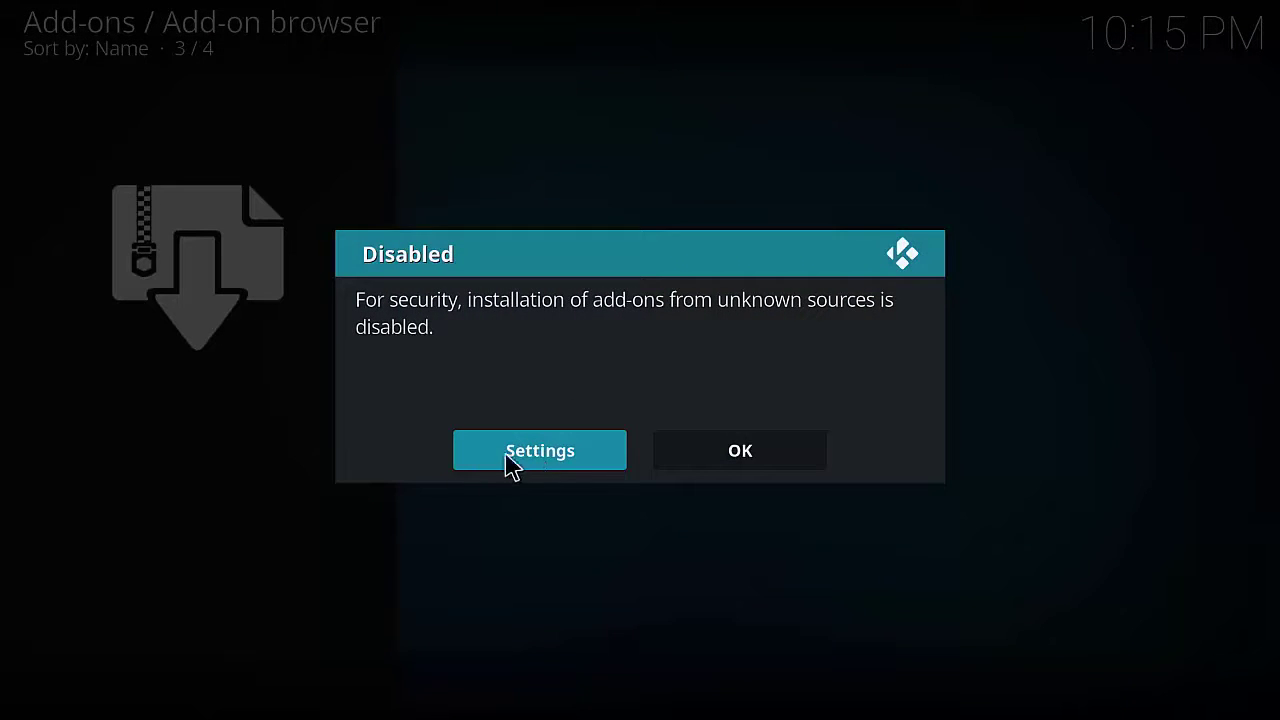
click(556, 466)
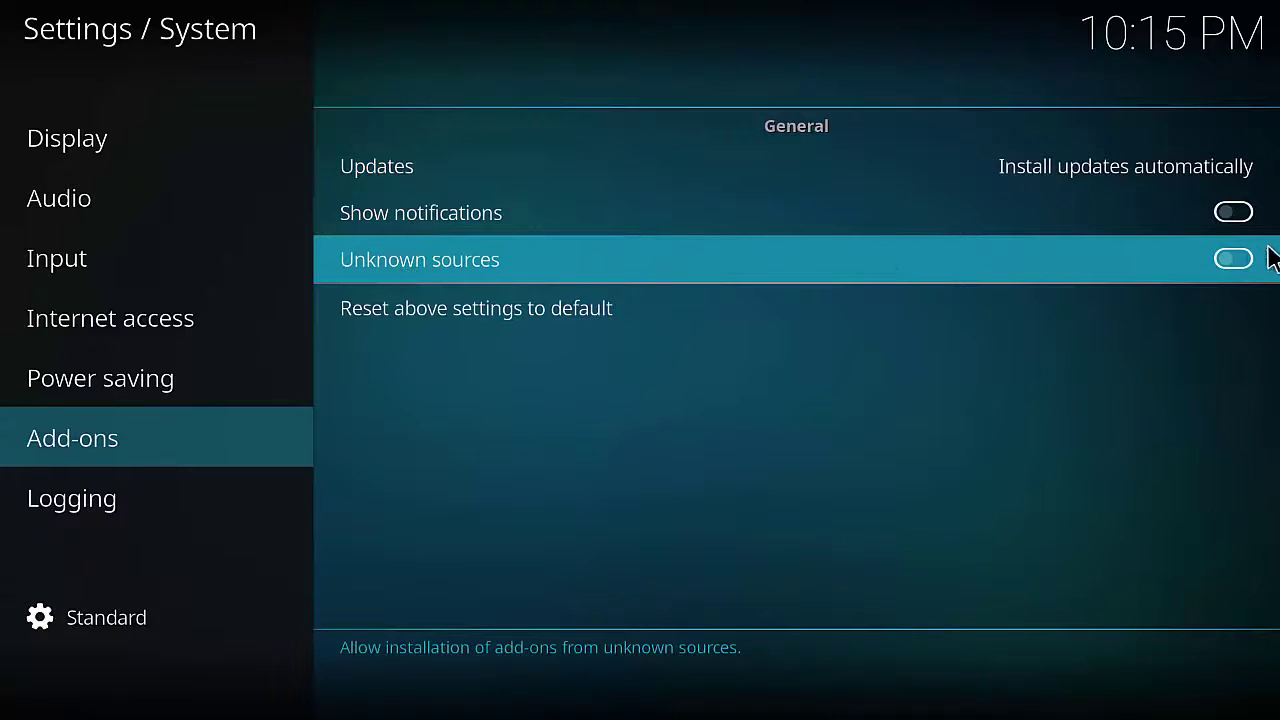
click(1233, 260)
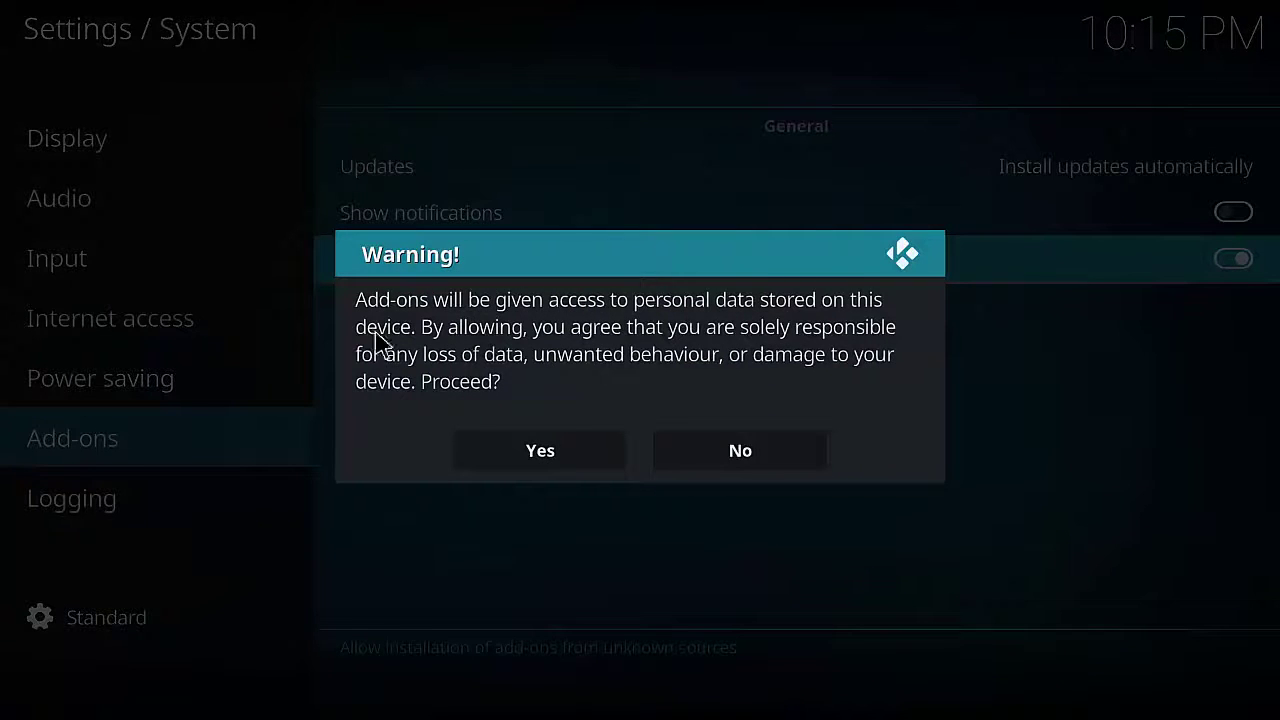
click(541, 457)
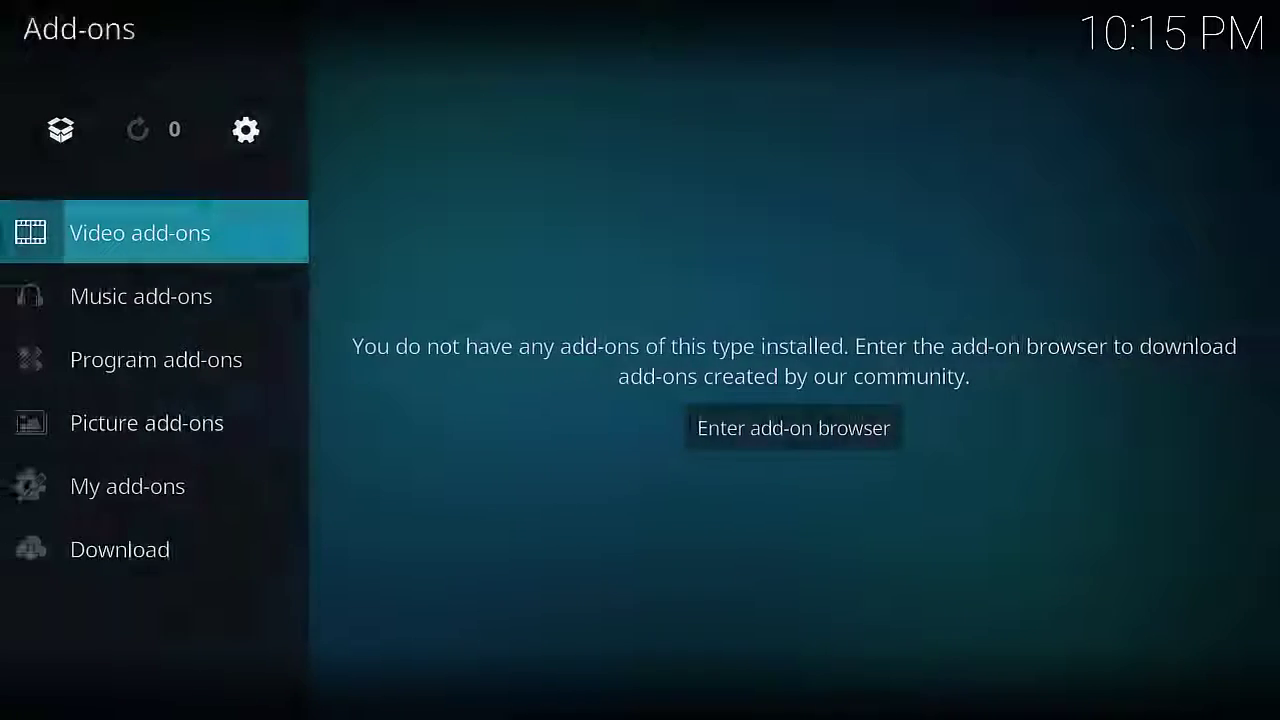
- Install plugin.program.indigo-1.0.2.zip from Fusion's begin-here folder, then return to the home screen
key(Escape)
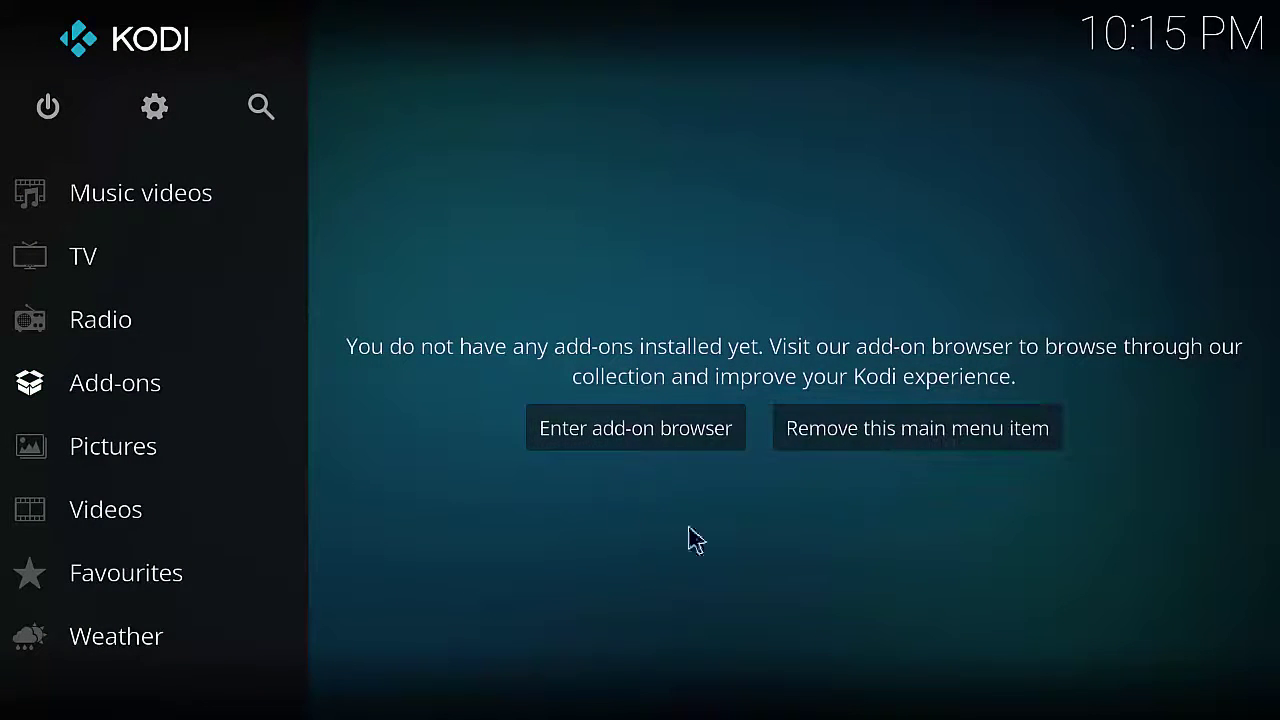
click(120, 395)
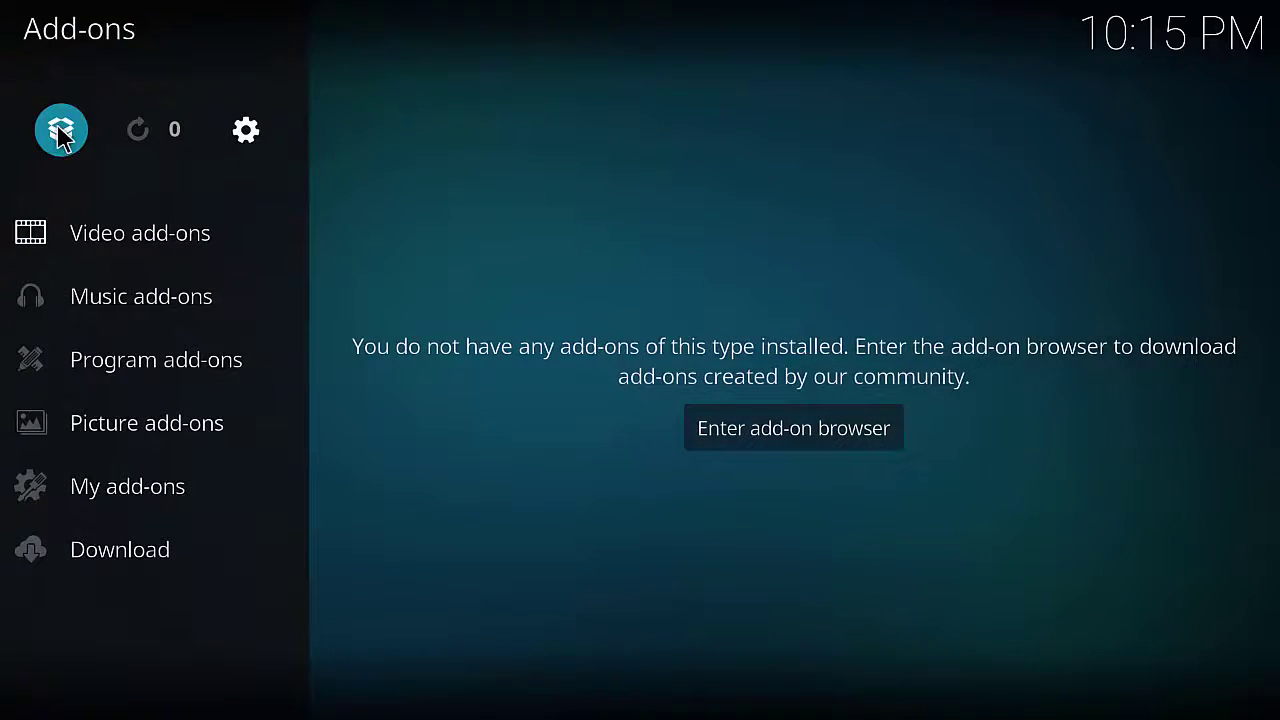
click(60, 140)
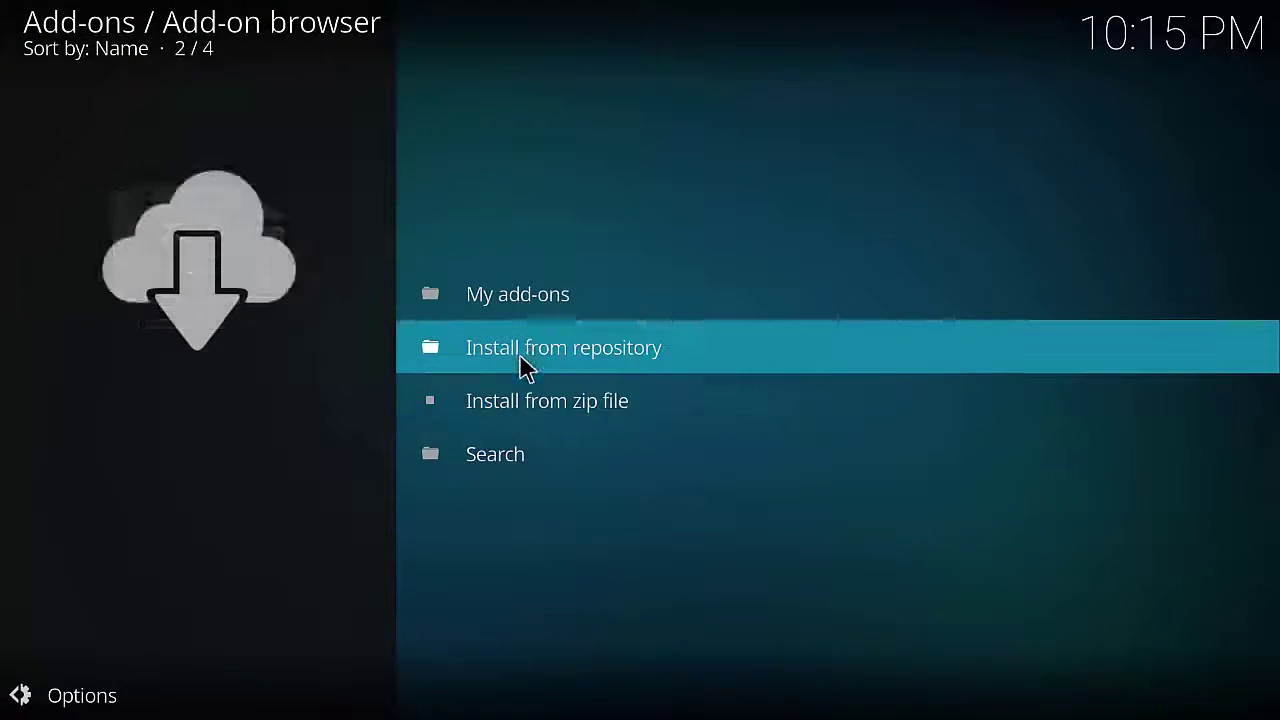
click(561, 410)
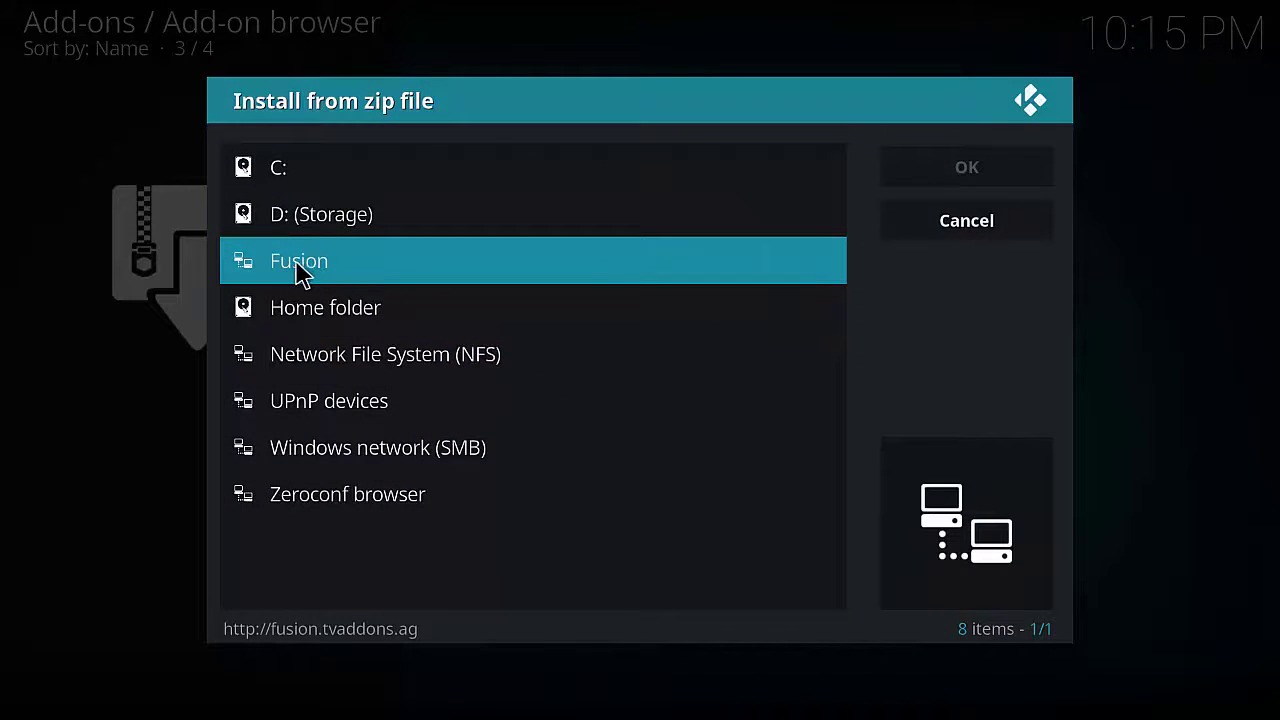
click(288, 265)
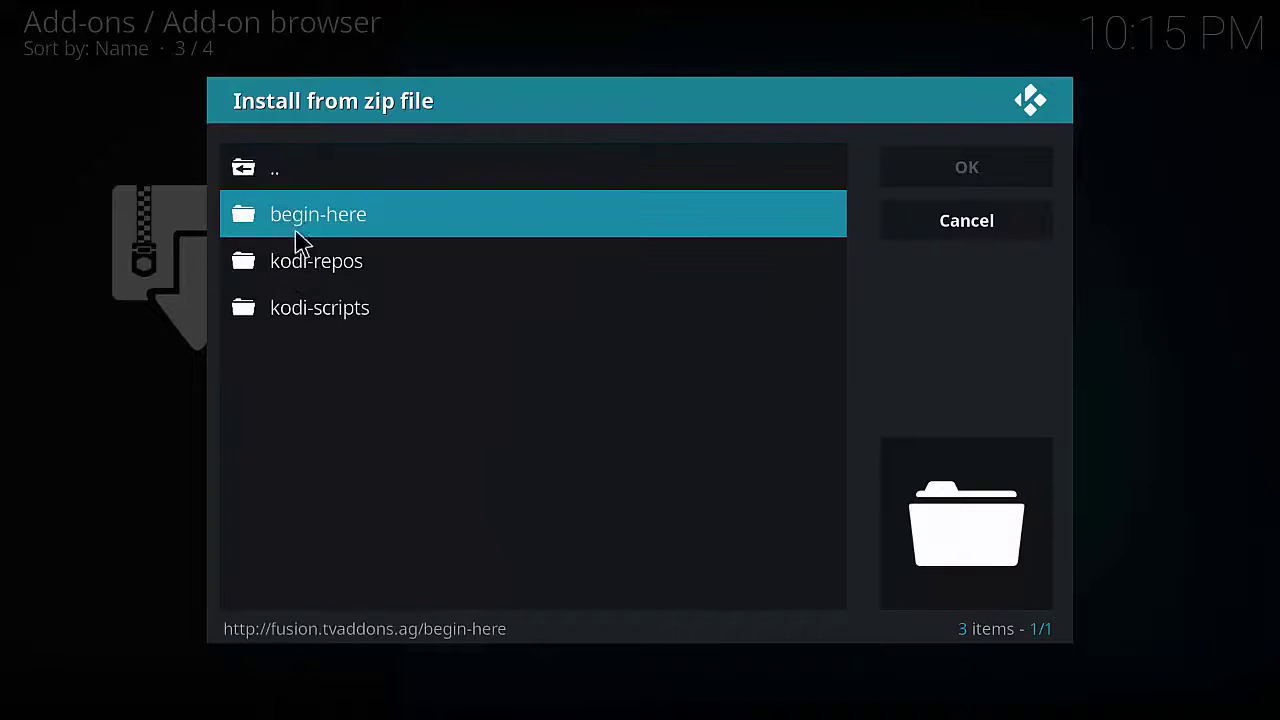
click(340, 226)
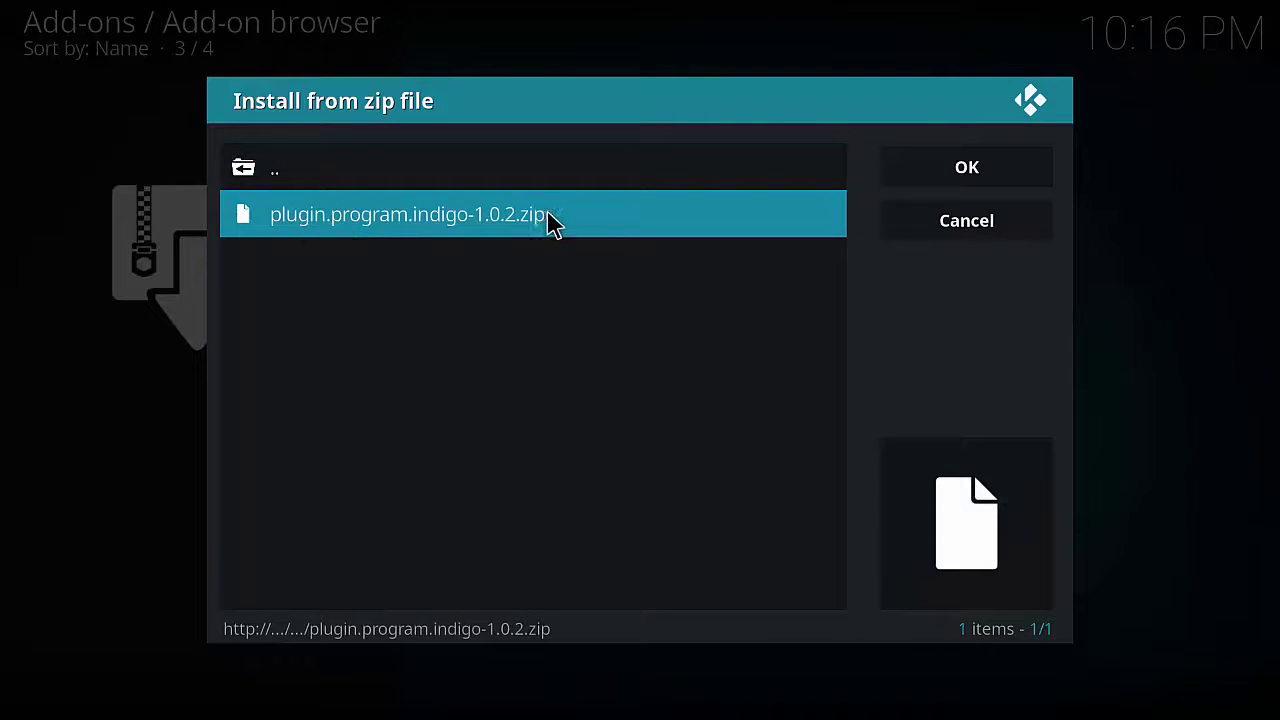
click(395, 229)
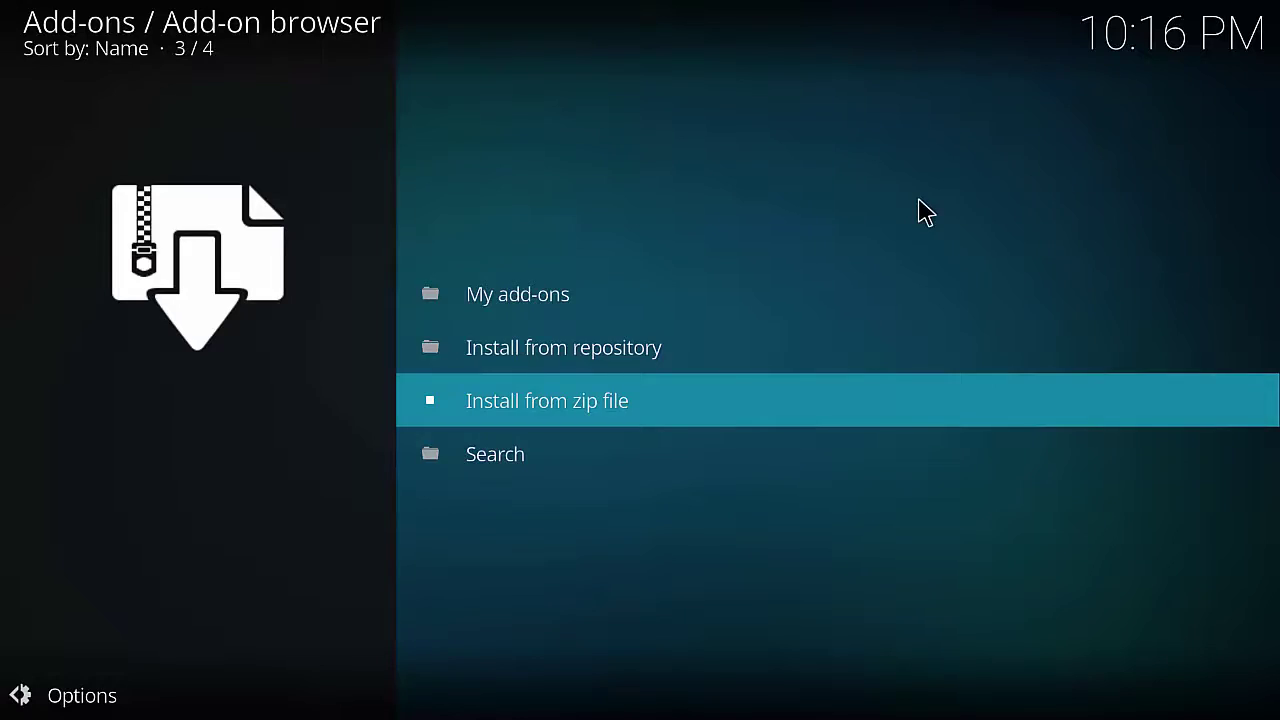
key(Escape)
key(Escape)
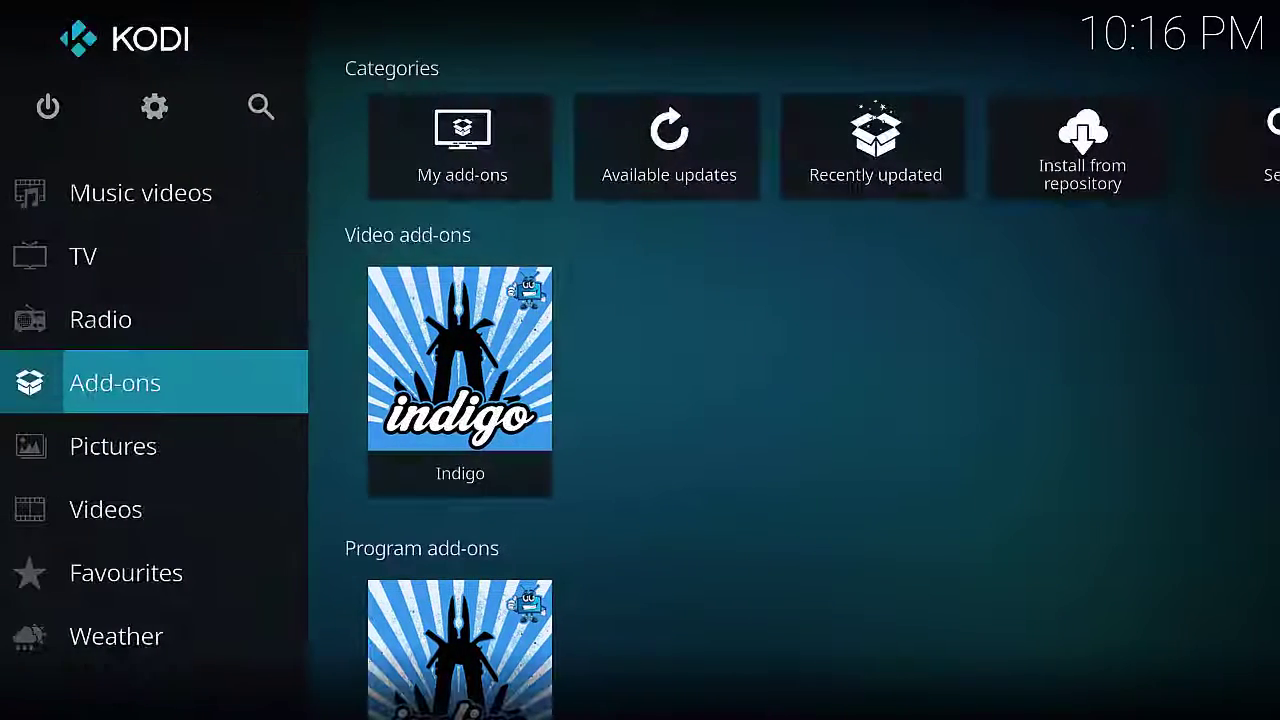
- Launch the Indigo add-on's Config Wizard and confirm installing the recommended add-ons
mouse_move(251, 217)
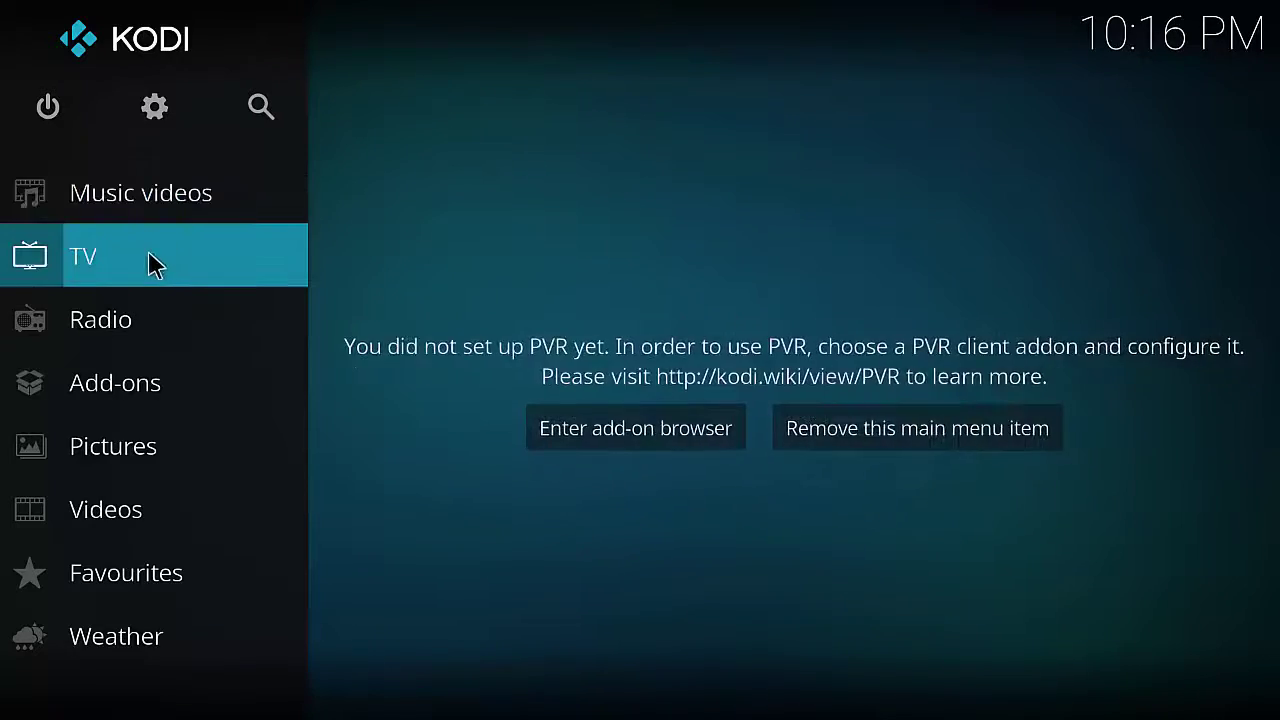
mouse_move(106, 328)
mouse_move(94, 383)
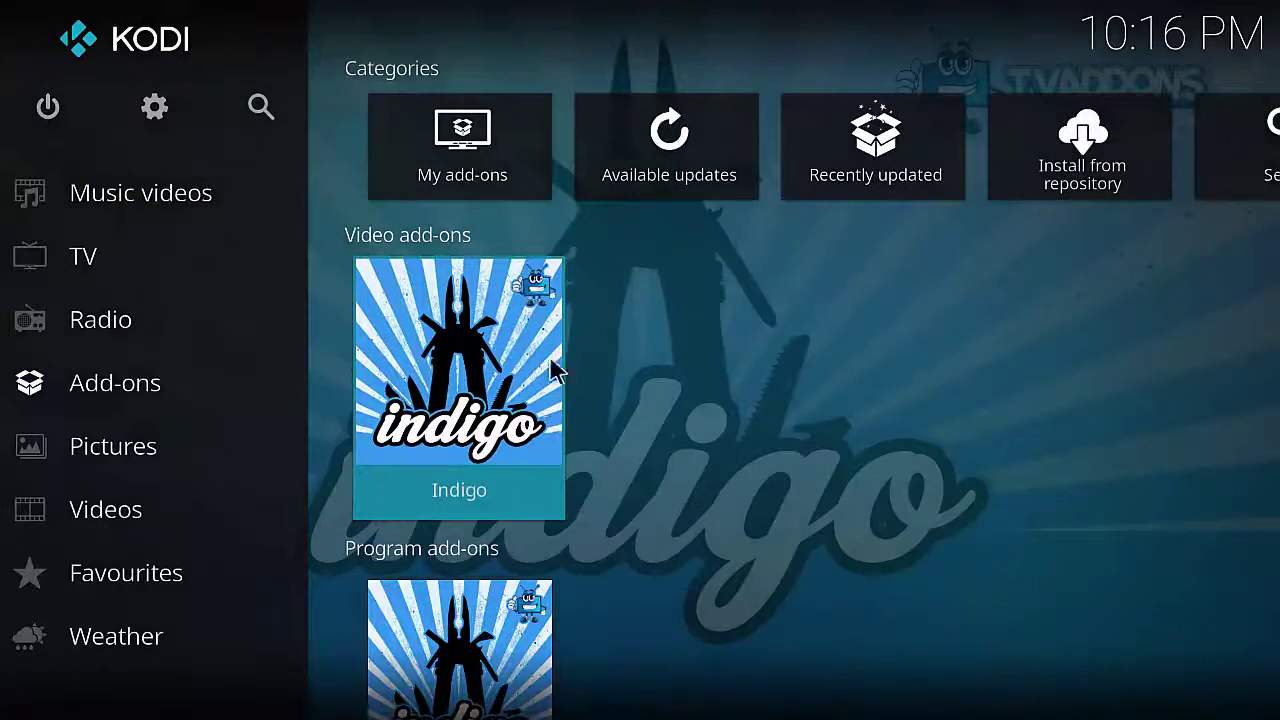
click(462, 372)
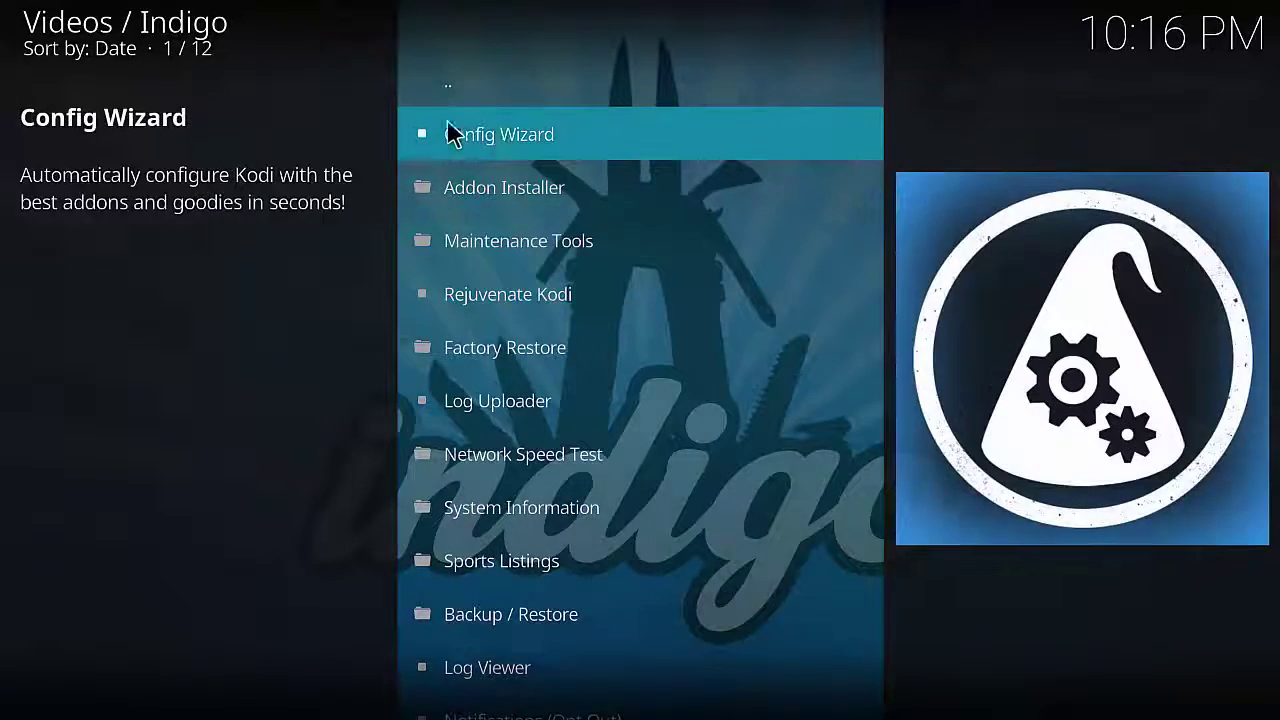
click(492, 150)
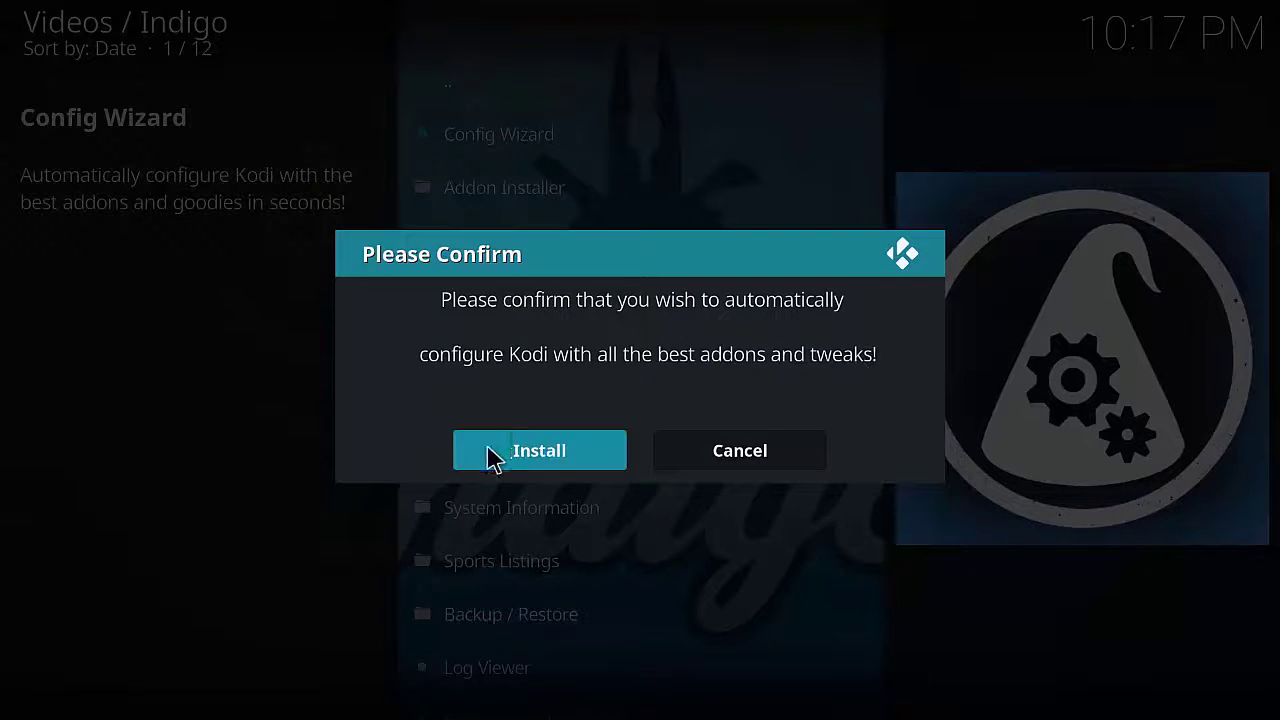
click(557, 455)
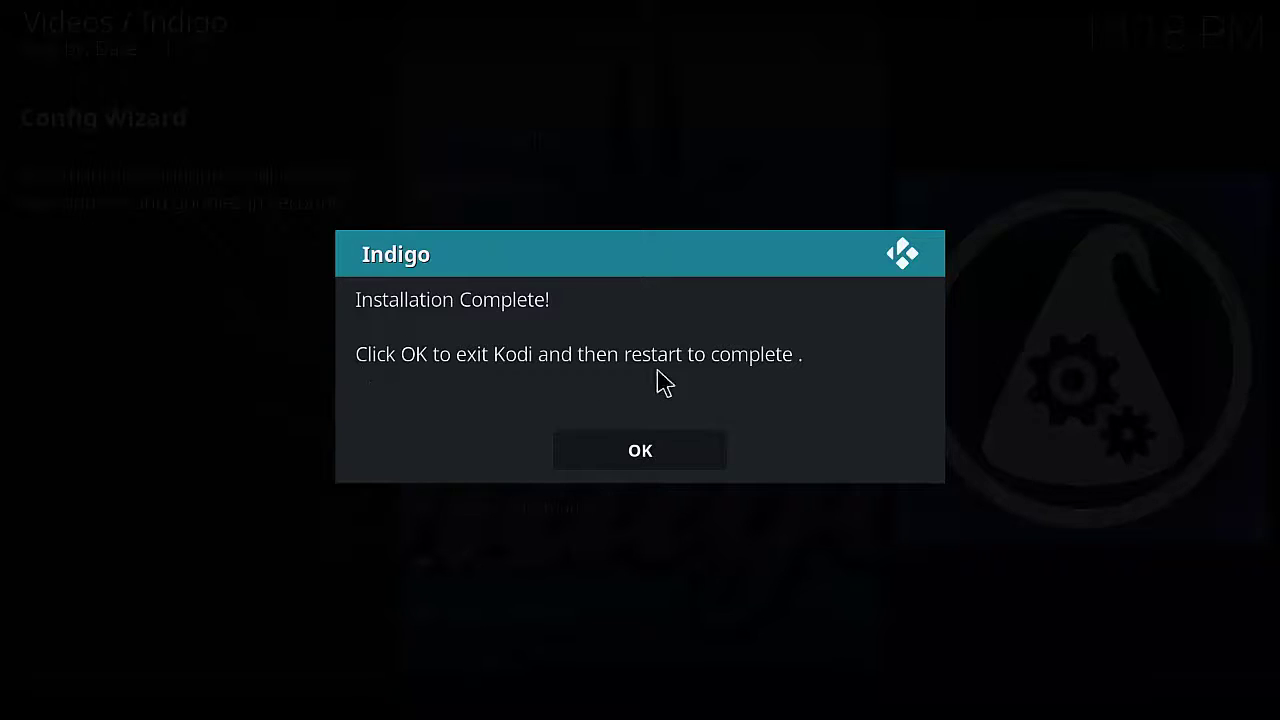
- Accept the Installation Complete message once configuring finishes, letting Kodi exit
click(643, 460)
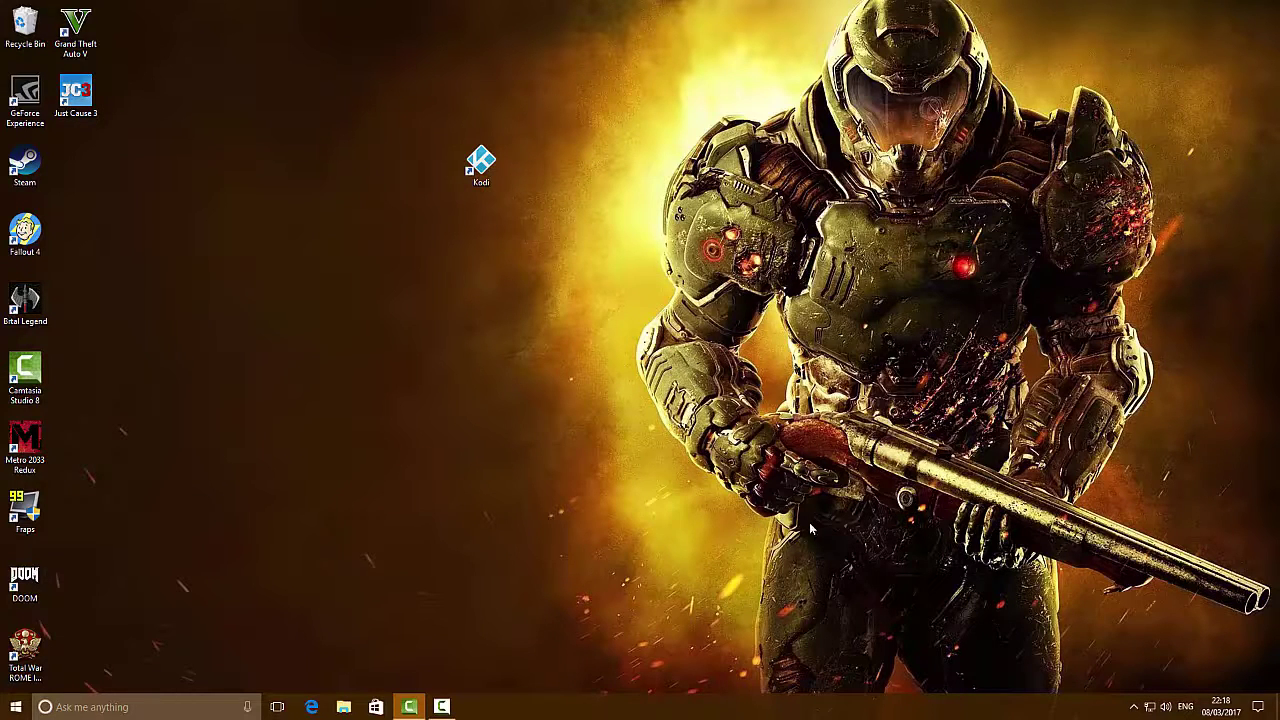
- Relaunch Kodi from its desktop shortcut with Run as administrator
right_click(481, 176)
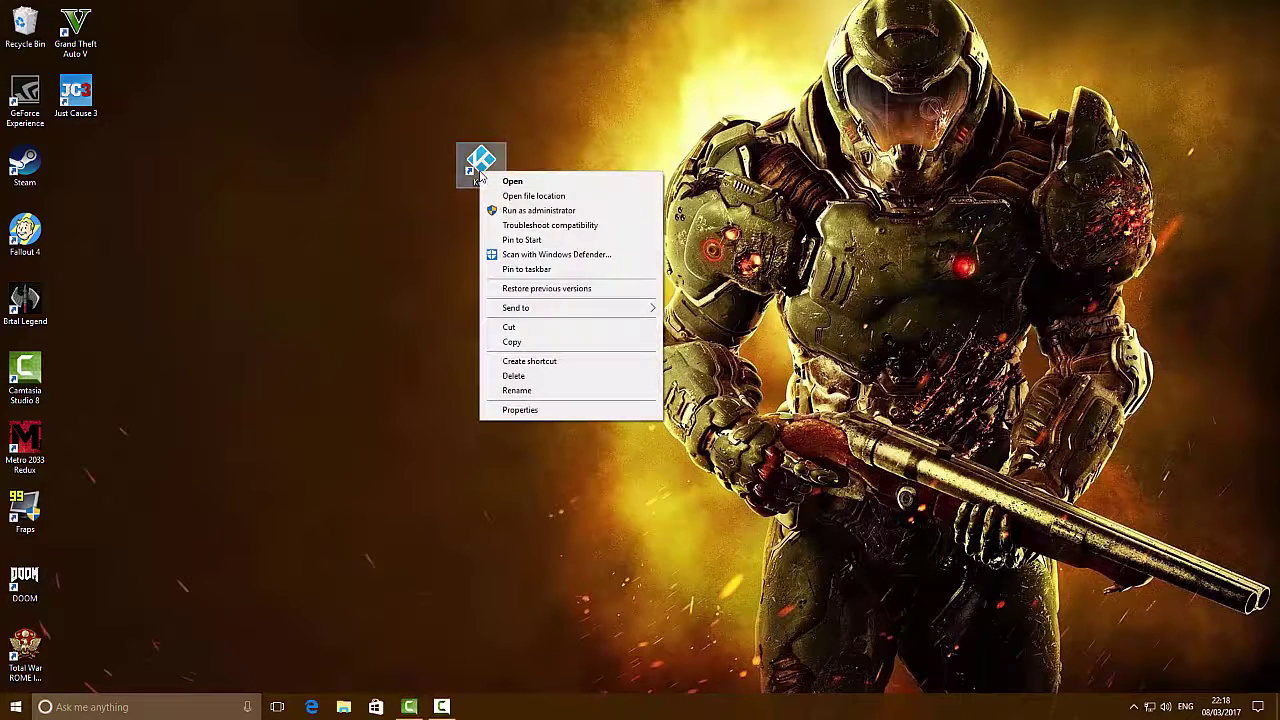
click(544, 214)
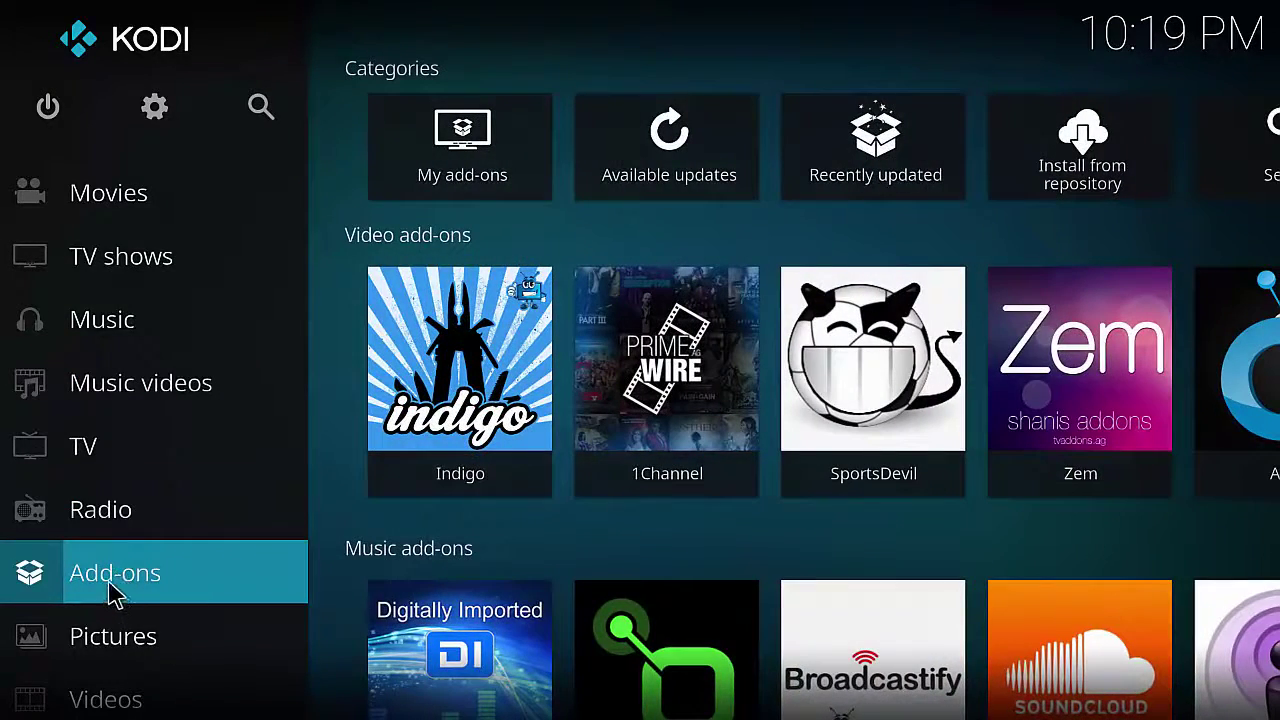
- Browse the installed add-ons grid and the Music, Program, Picture and Video add-on categories
click(113, 594)
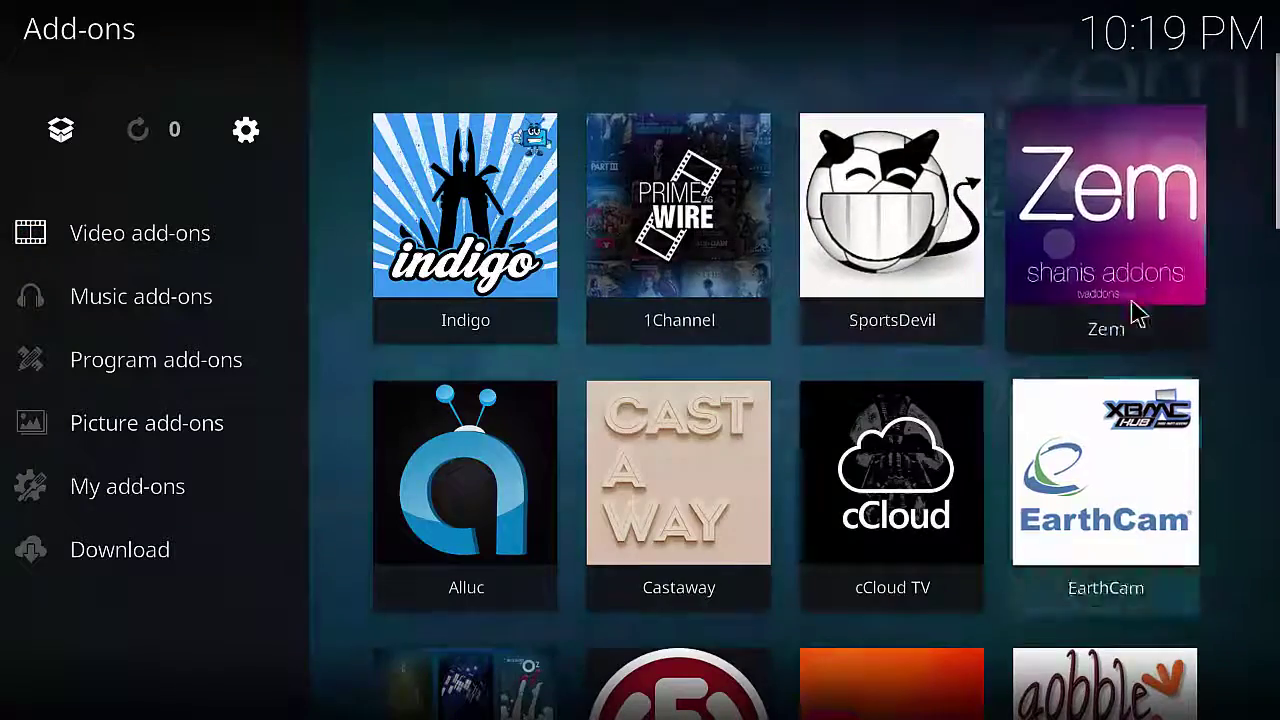
scroll(1115, 380, down, 1)
scroll(1115, 380, down, 4)
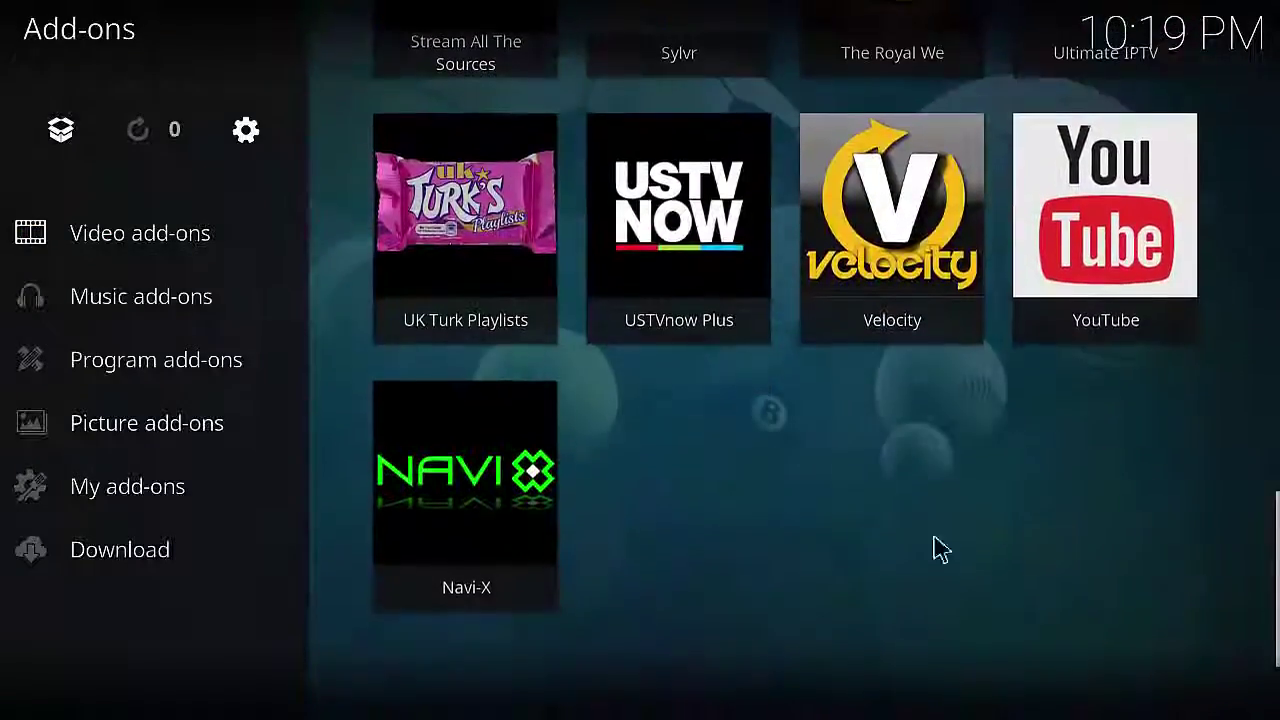
scroll(505, 430, up, 5)
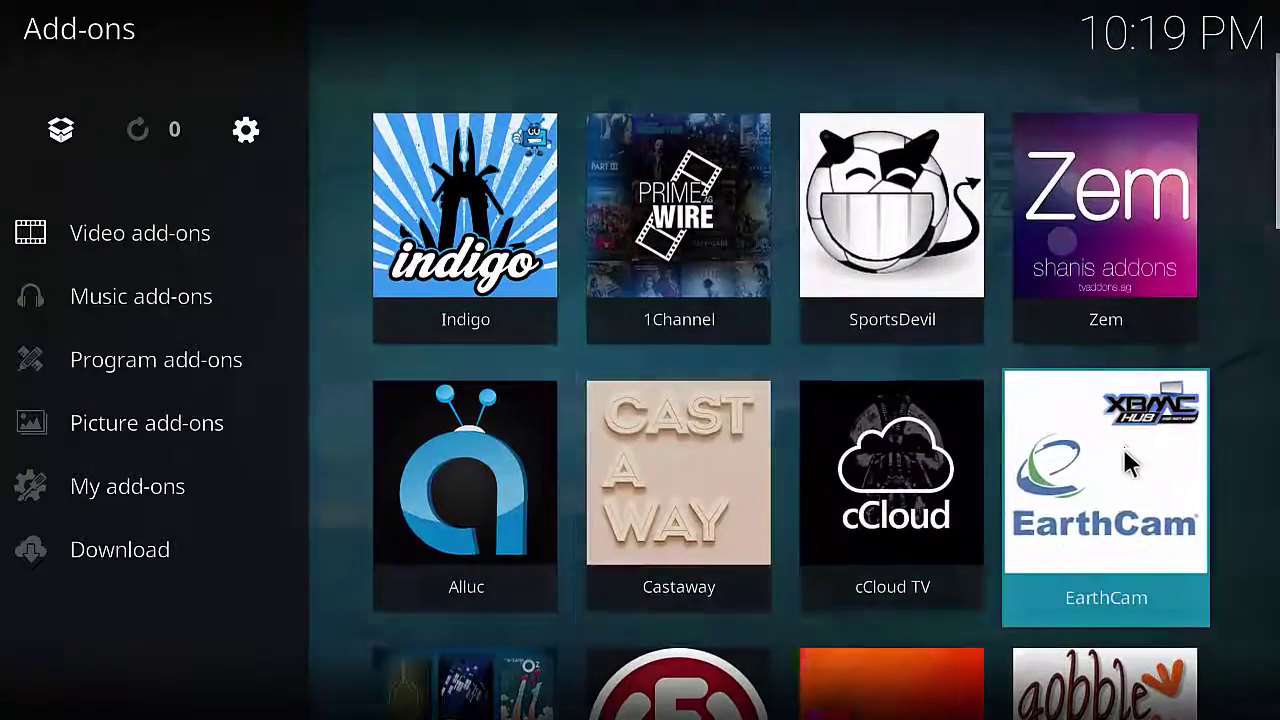
mouse_move(149, 314)
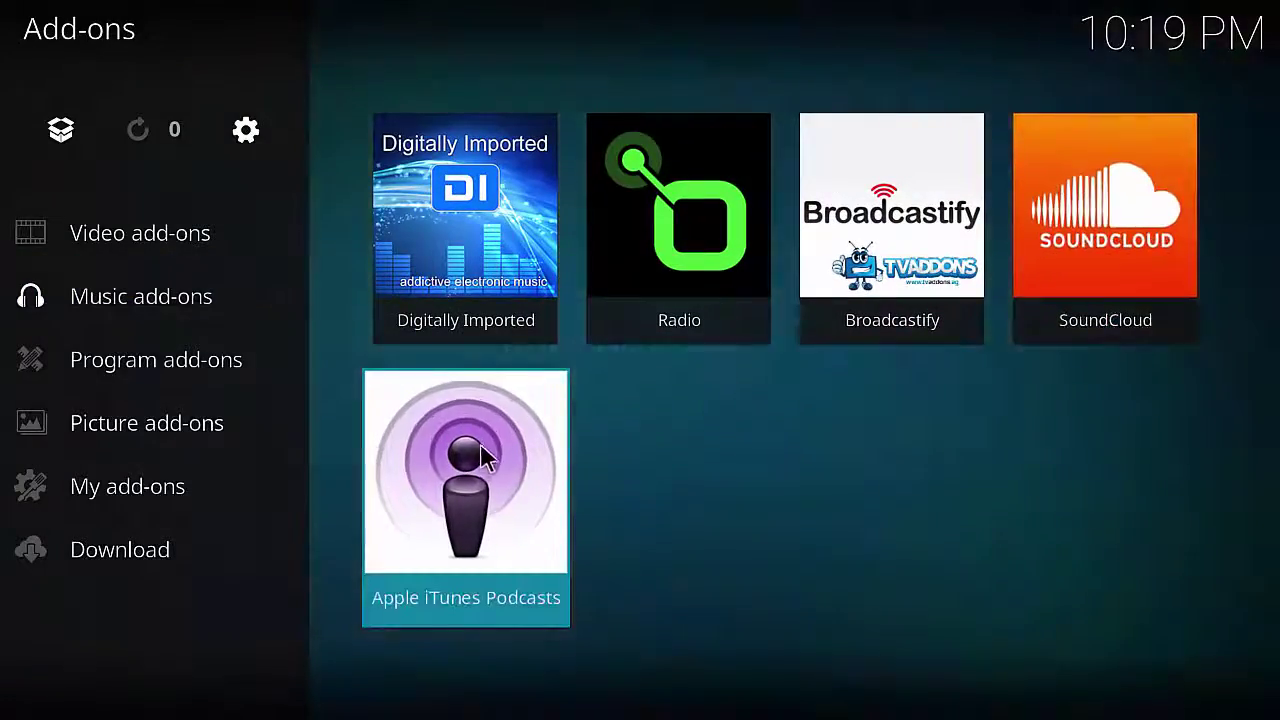
mouse_move(217, 363)
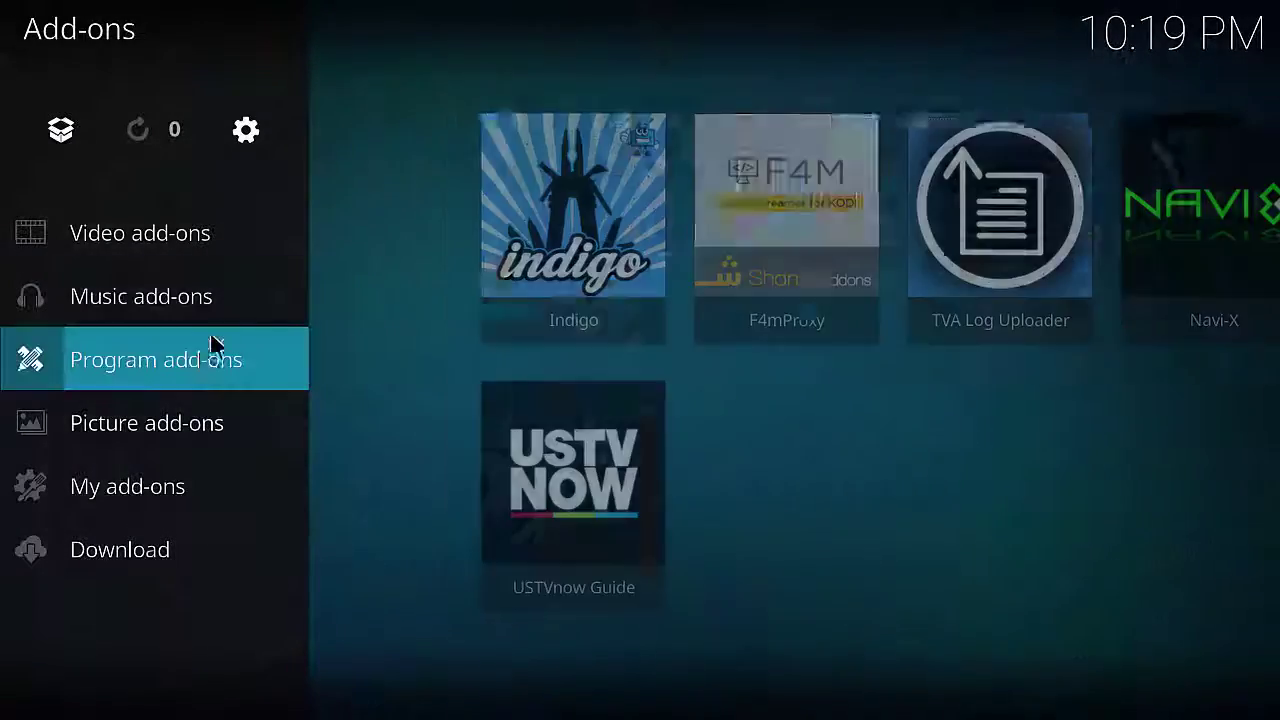
mouse_move(169, 431)
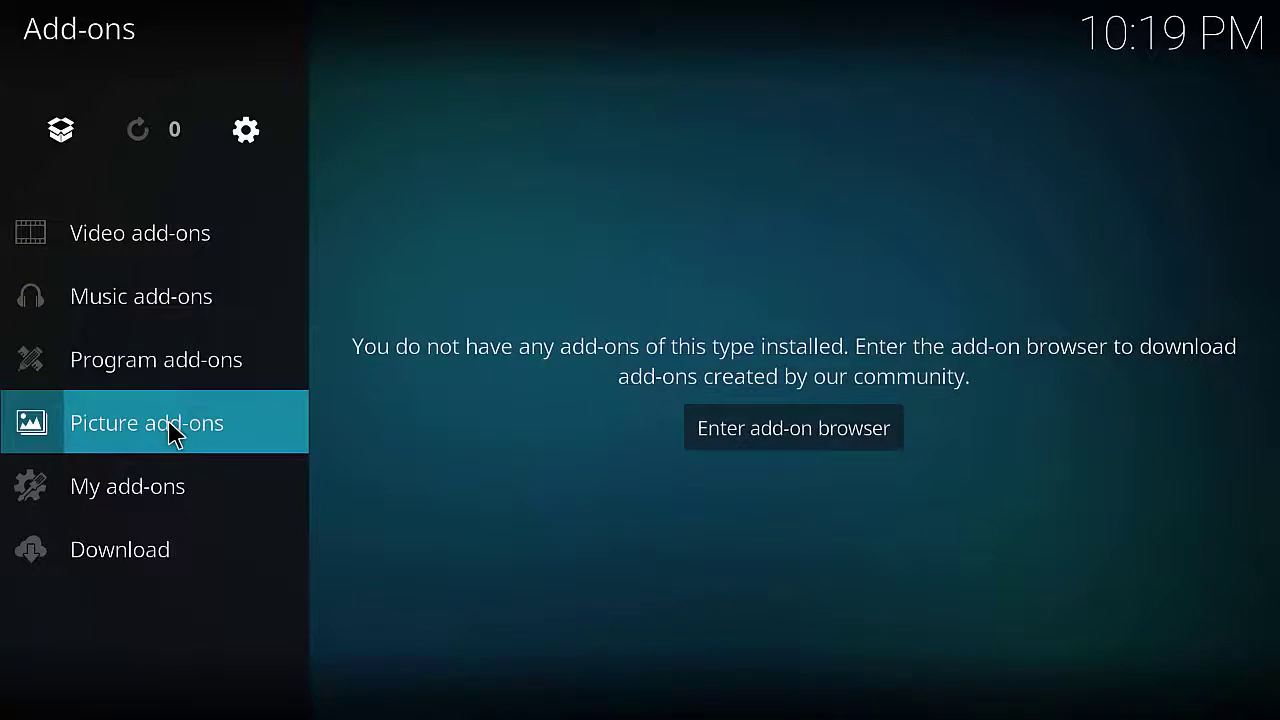
mouse_move(158, 252)
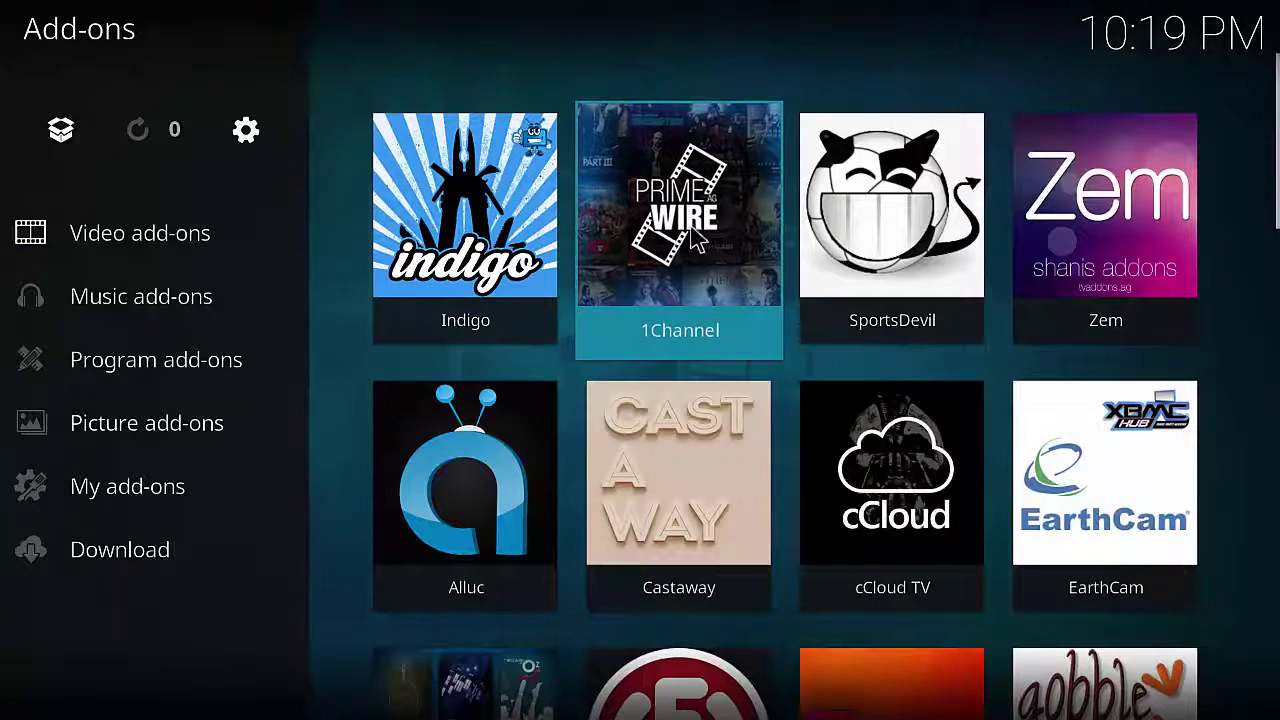
- Open 1Channel's Most Popular movies, find it empty, and back out to the Videos root
click(672, 190)
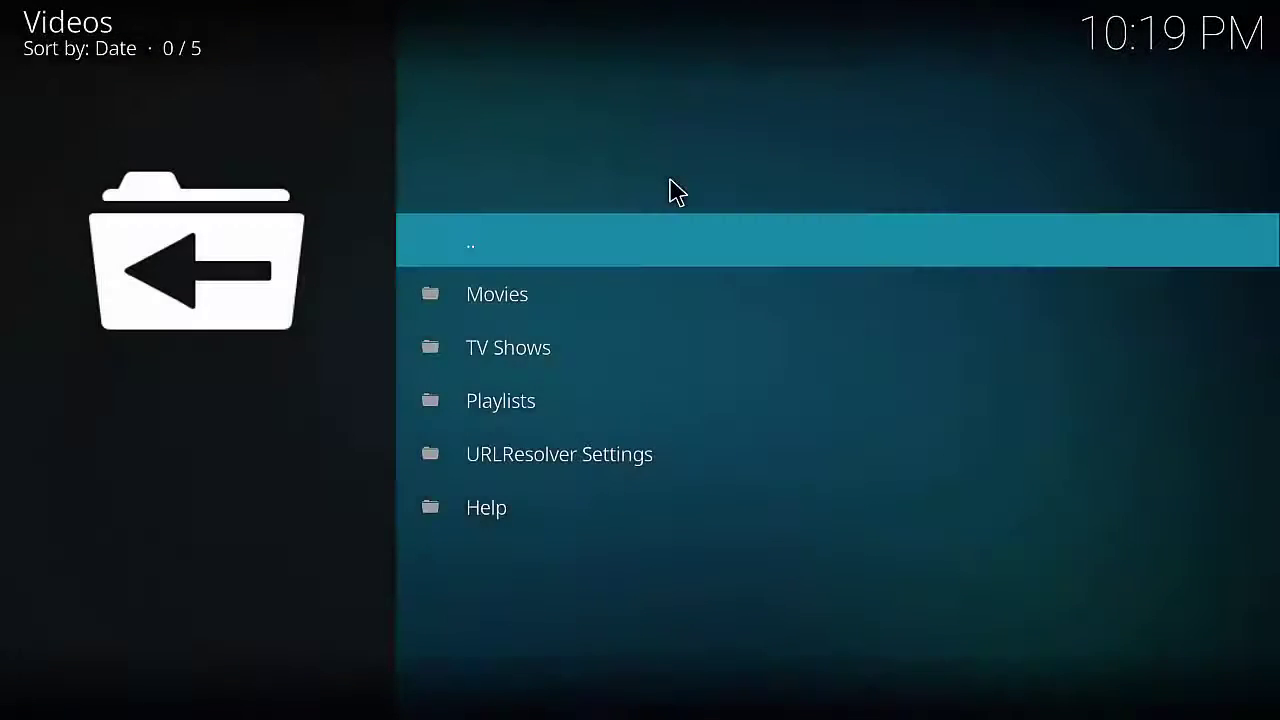
click(508, 312)
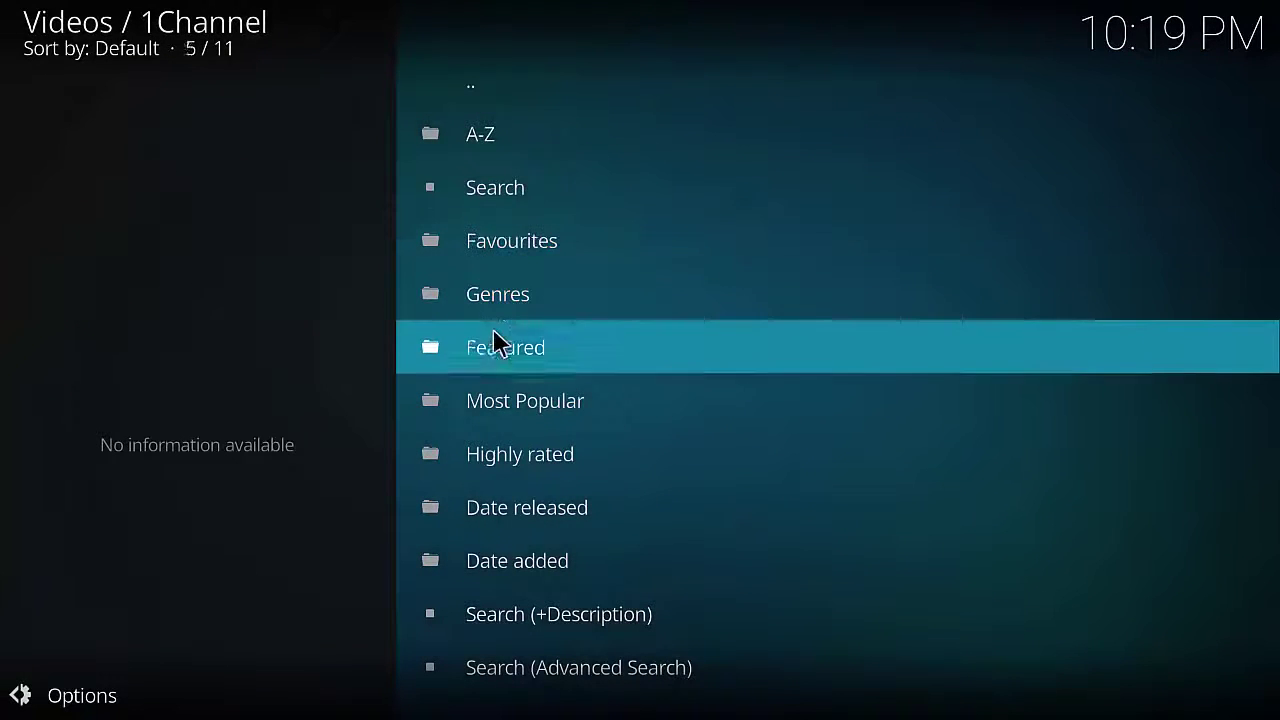
click(545, 412)
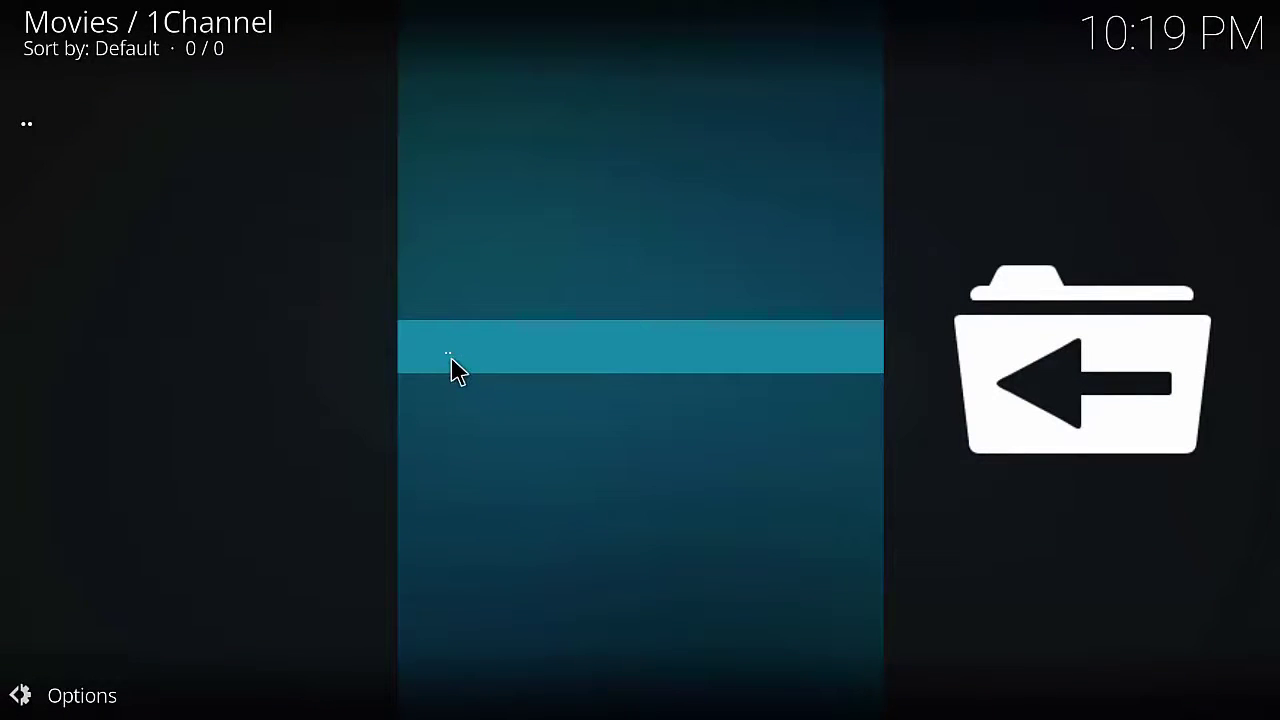
click(452, 360)
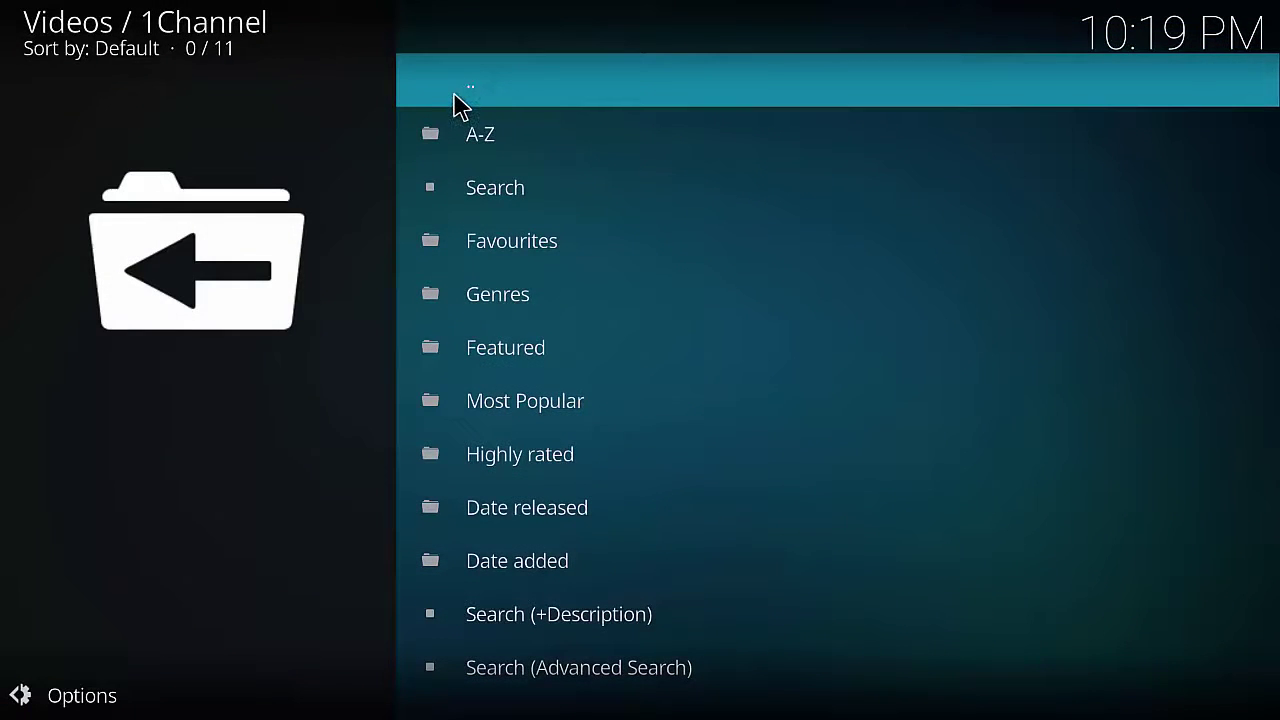
click(455, 98)
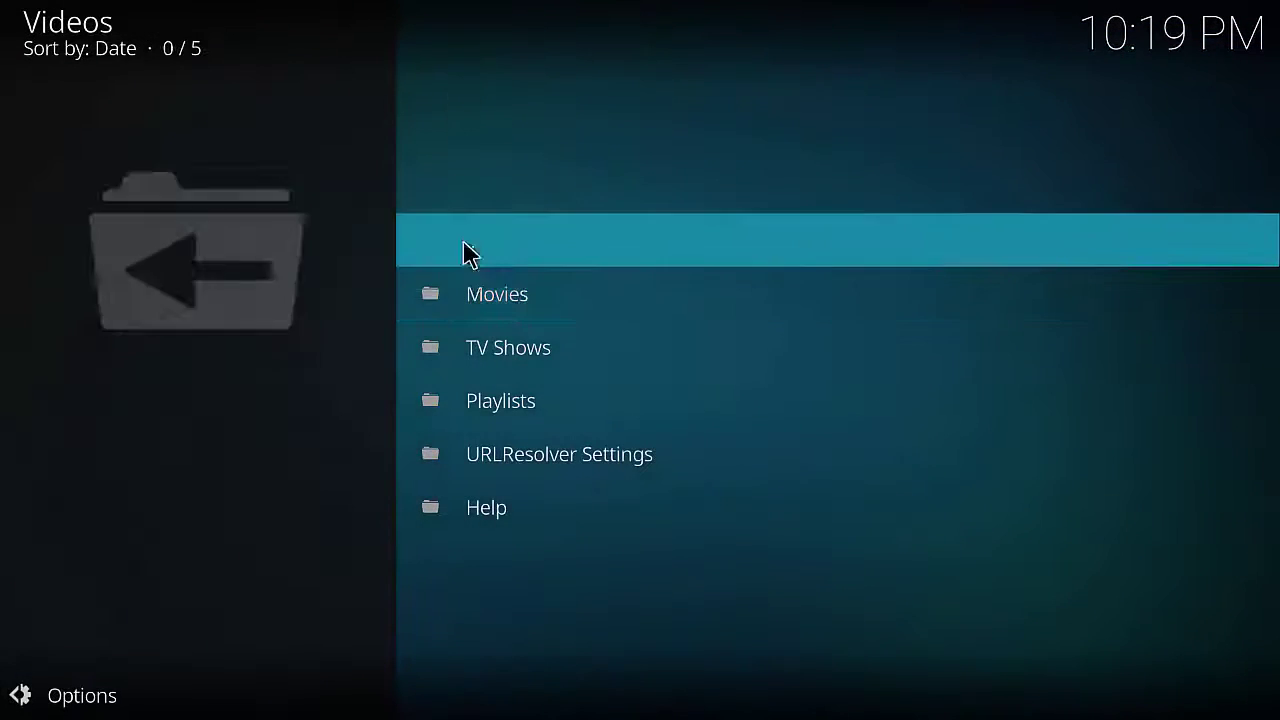
click(476, 250)
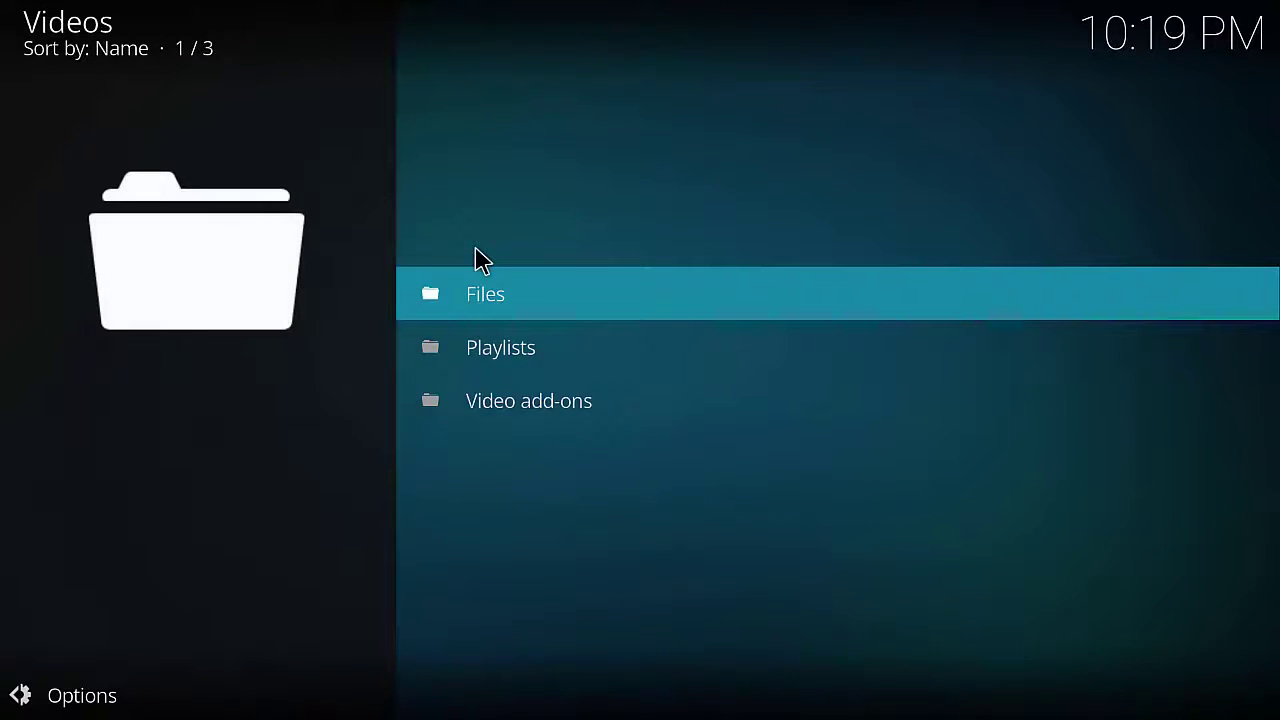